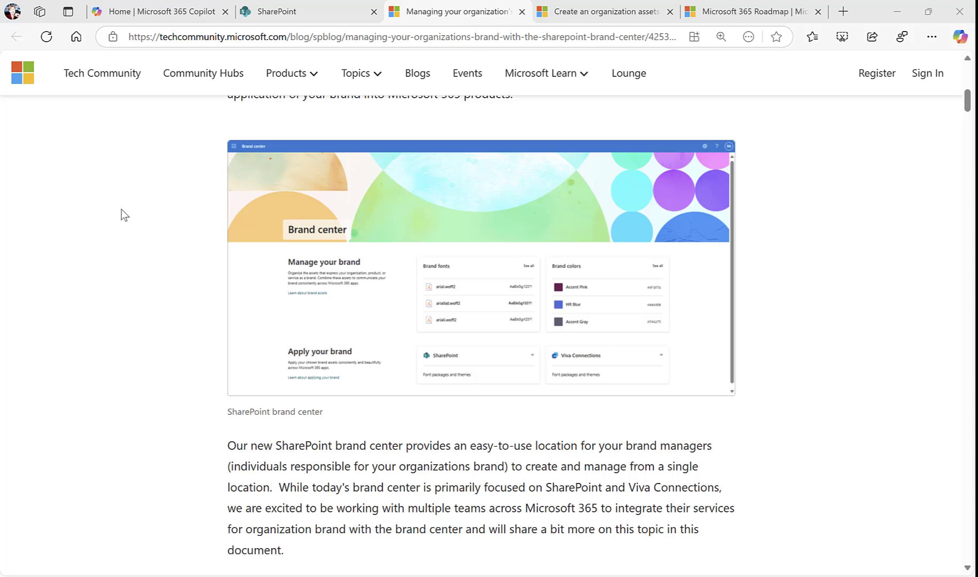
Step: Review the seven launched 'brand center' updates on the Microsoft 365 Roadmap, rolling out September–October 2024
{"action": "left_click", "coordinate": [756, 11]}
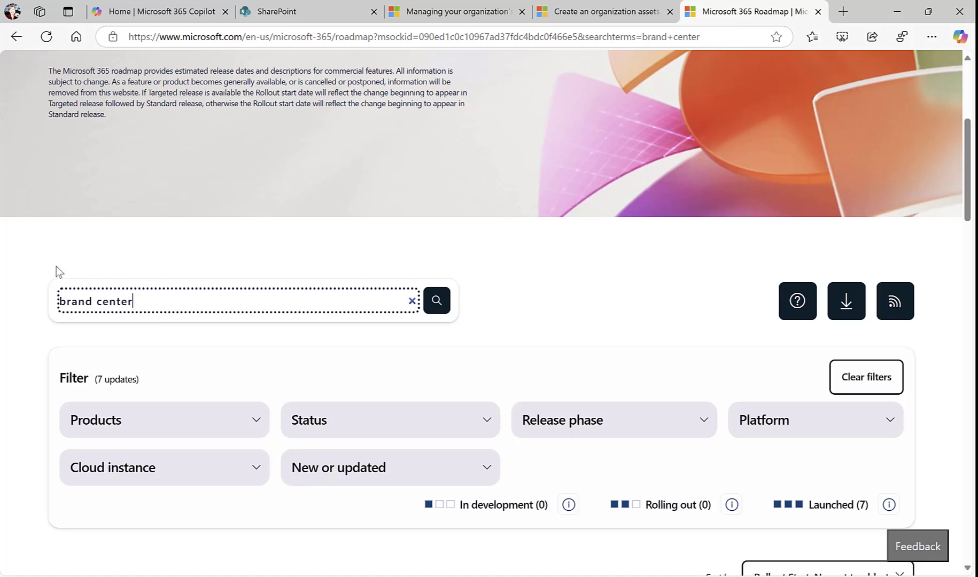
{"action": "left_click_drag", "start_coordinate": [144, 303], "coordinate": [2, 302]}
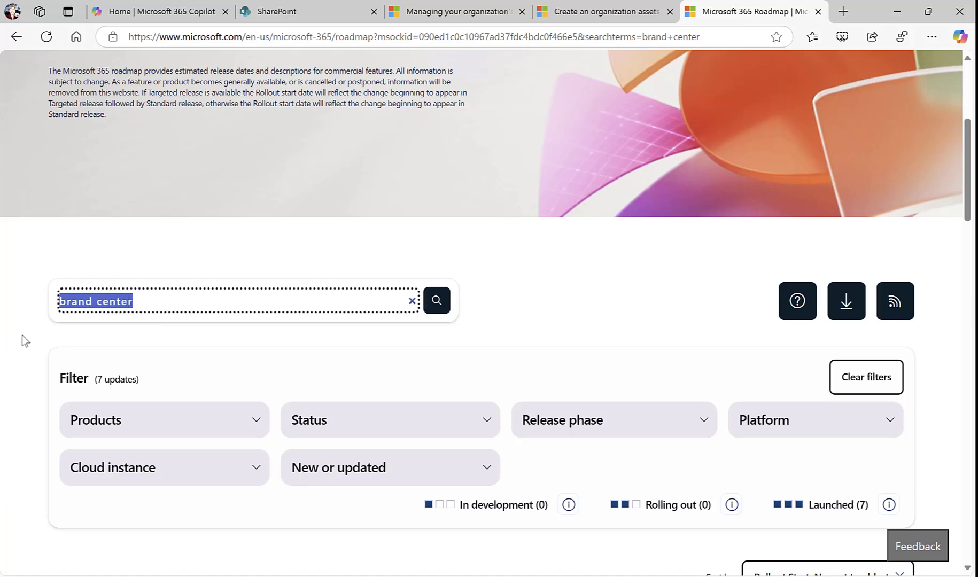
{"action": "scroll", "coordinate": [24, 339], "scroll_direction": "down", "scroll_amount": 7}
{"action": "scroll", "coordinate": [24, 339], "scroll_direction": "up", "scroll_amount": 2}
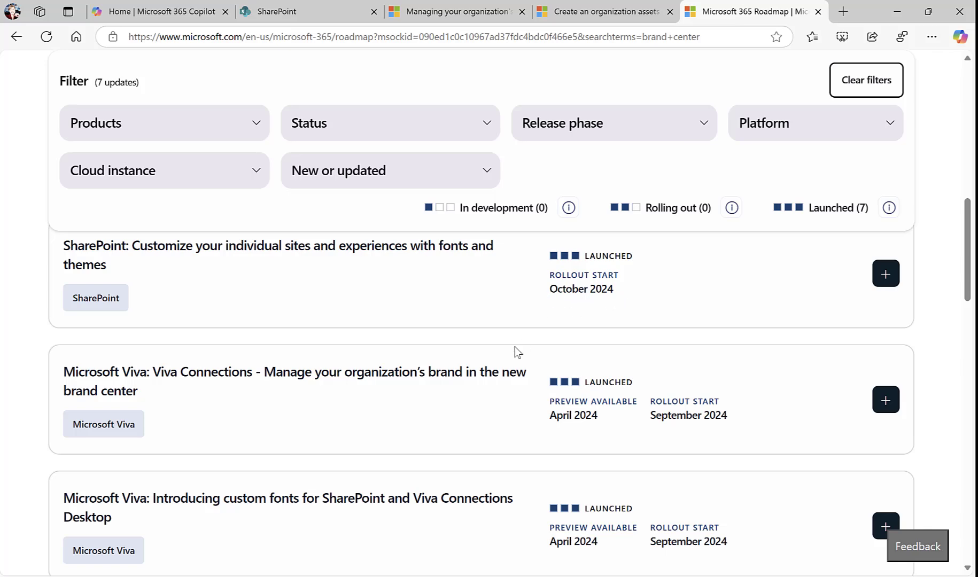
{"action": "scroll", "coordinate": [450, 386], "scroll_direction": "down", "scroll_amount": 4}
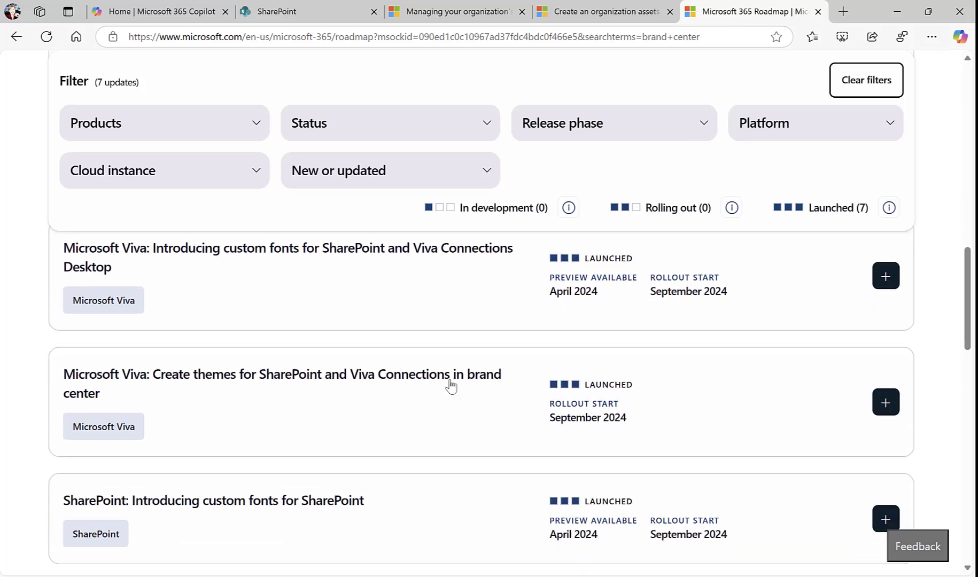
{"action": "scroll", "coordinate": [451, 386], "scroll_direction": "down", "scroll_amount": 10}
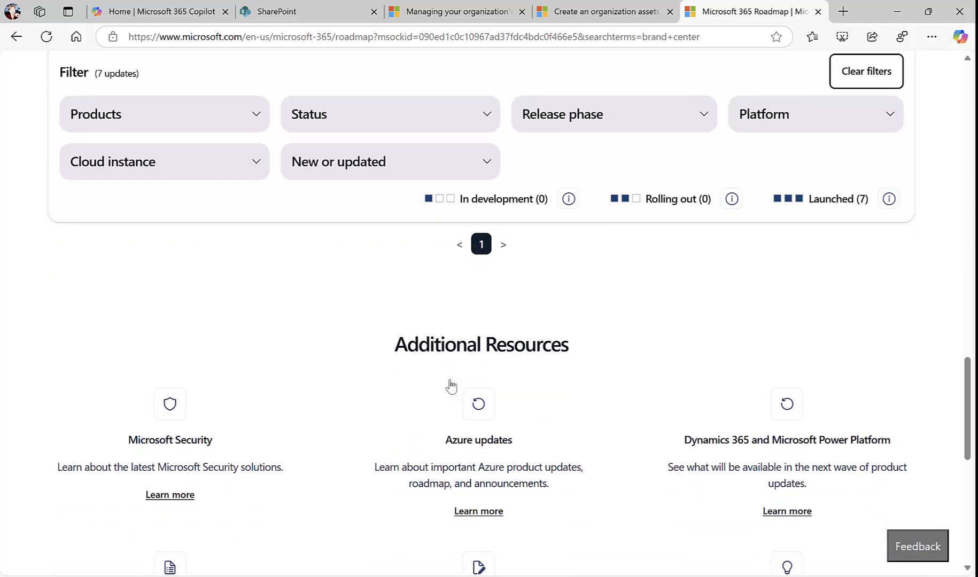
{"action": "scroll", "coordinate": [450, 385], "scroll_direction": "up", "scroll_amount": 15}
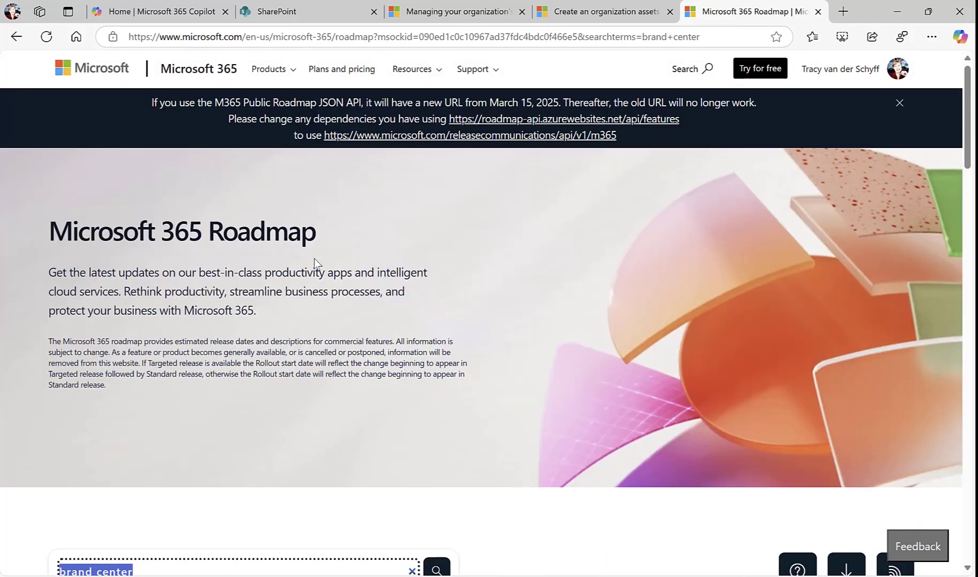
{"action": "scroll", "coordinate": [442, 320], "scroll_direction": "down", "scroll_amount": 5}
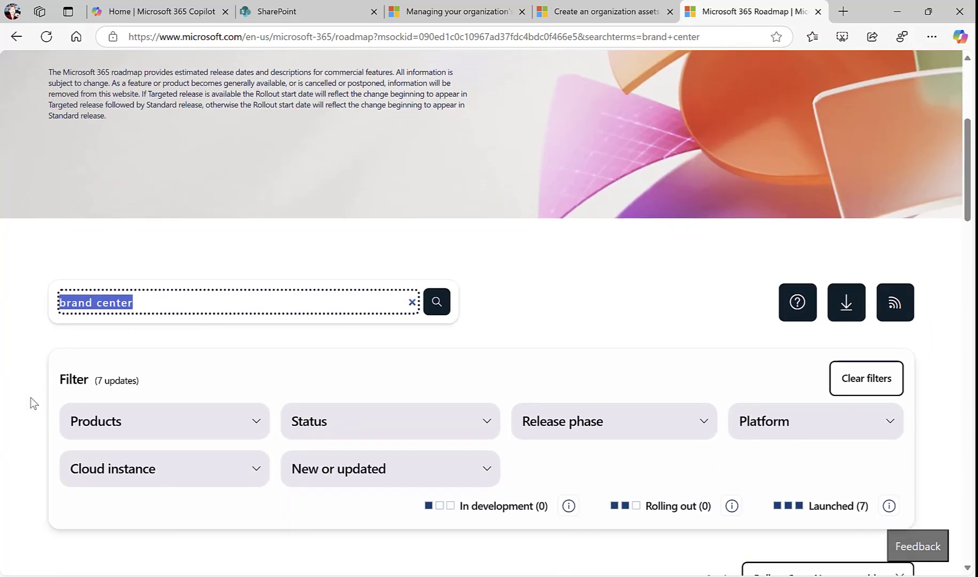
{"action": "left_click", "coordinate": [27, 398]}
{"action": "scroll", "coordinate": [27, 398], "scroll_direction": "down", "scroll_amount": 10}
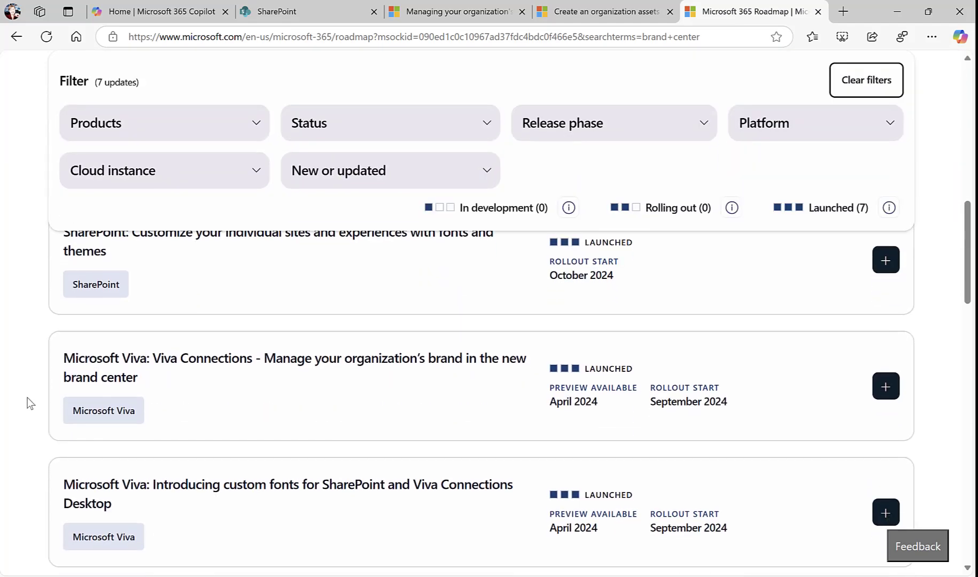
{"action": "scroll", "coordinate": [27, 397], "scroll_direction": "up", "scroll_amount": 10}
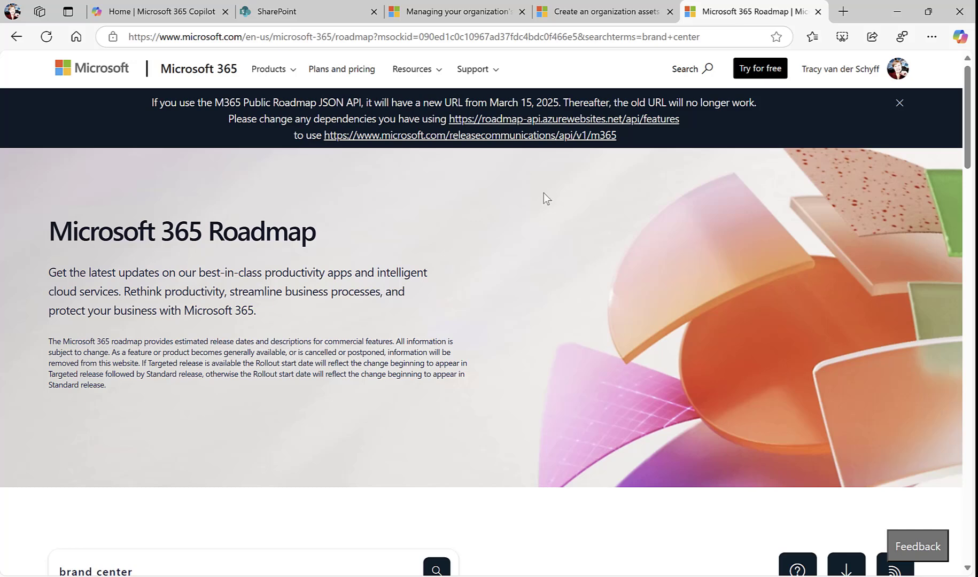
Step: Go back to the Tech Community post 'Managing your organization's brand with the SharePoint brand center'
{"action": "left_click", "coordinate": [437, 13]}
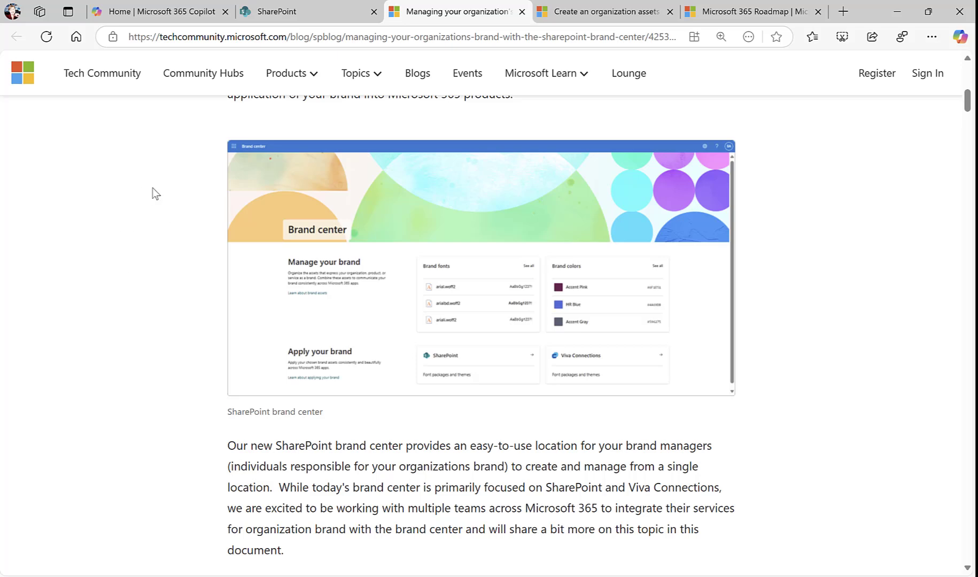
Step: Start a new Communication site from SharePoint home using the Brand central template
{"action": "left_click", "coordinate": [312, 10]}
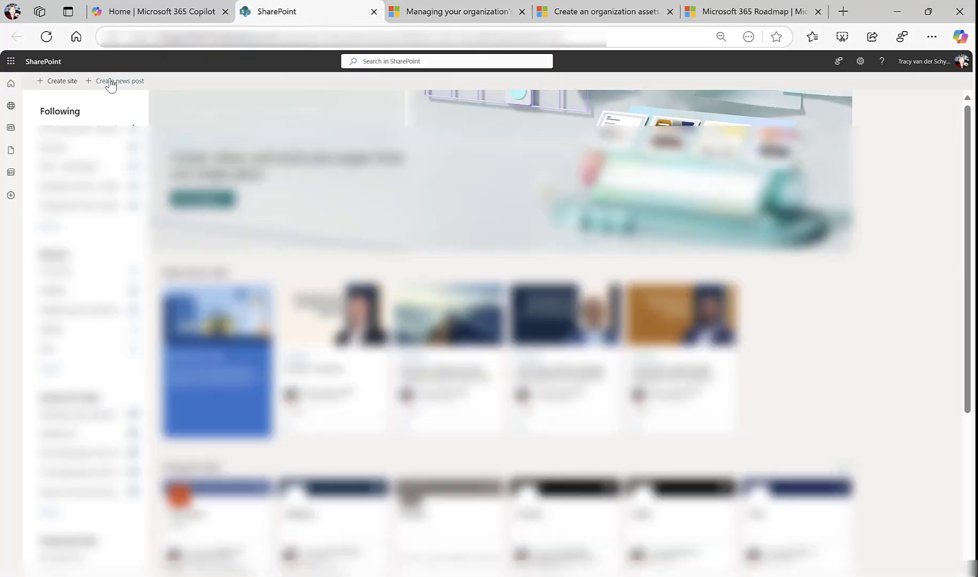
{"action": "left_click", "coordinate": [65, 82]}
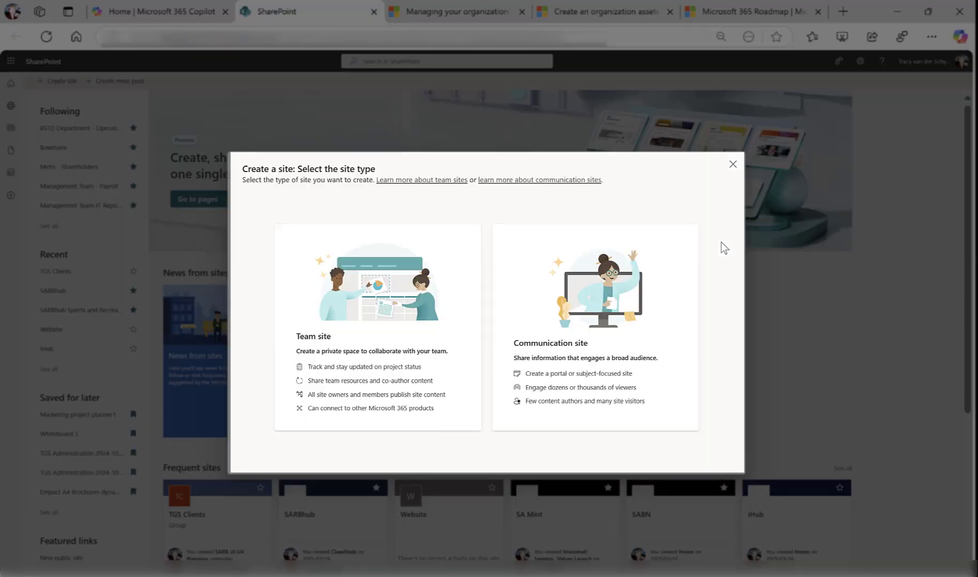
{"action": "left_click", "coordinate": [598, 319]}
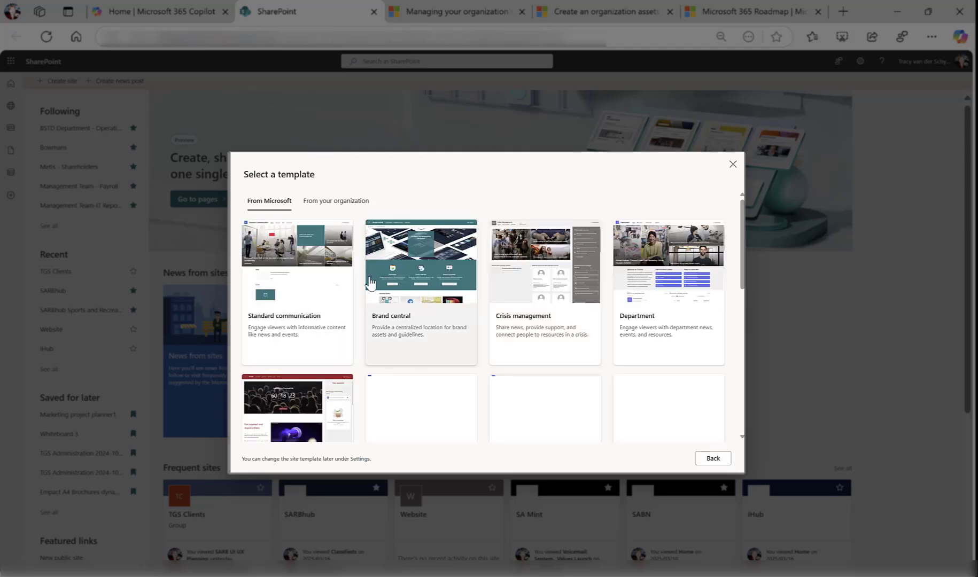
{"action": "left_click", "coordinate": [440, 278]}
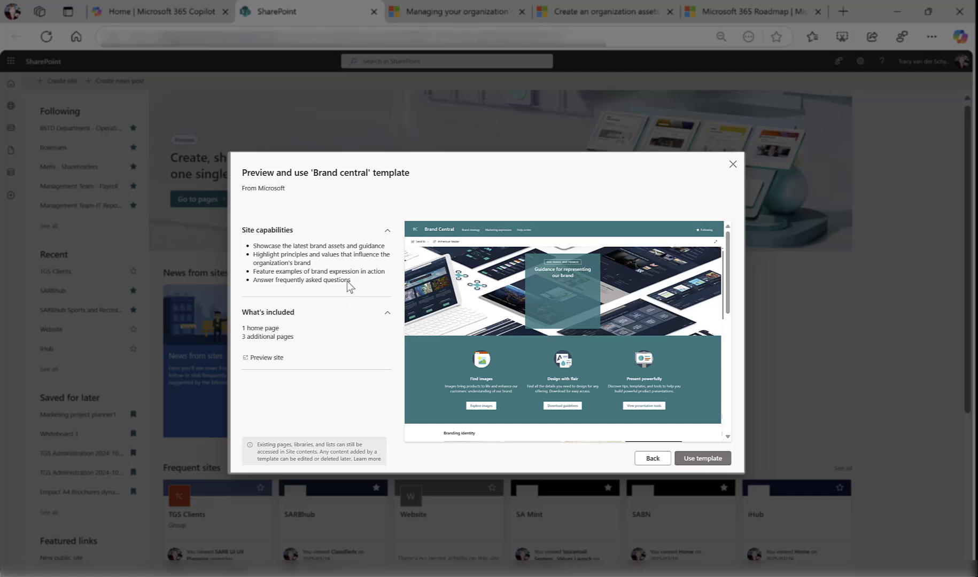
{"action": "left_click", "coordinate": [703, 459]}
Step: Name the site 'TGS Brand Center' and create it
{"action": "left_click", "coordinate": [526, 327]}
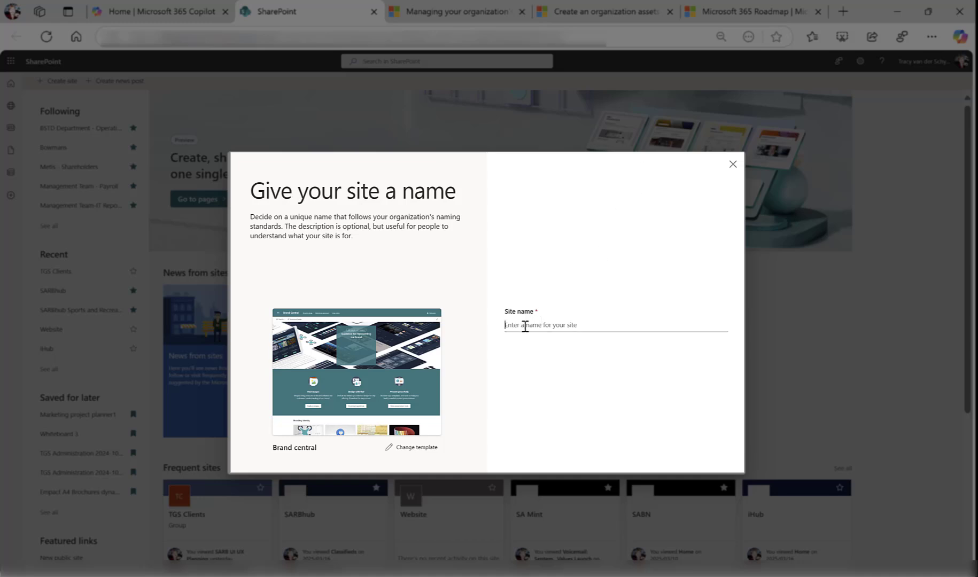
{"action": "type", "text": "TGS Br"}
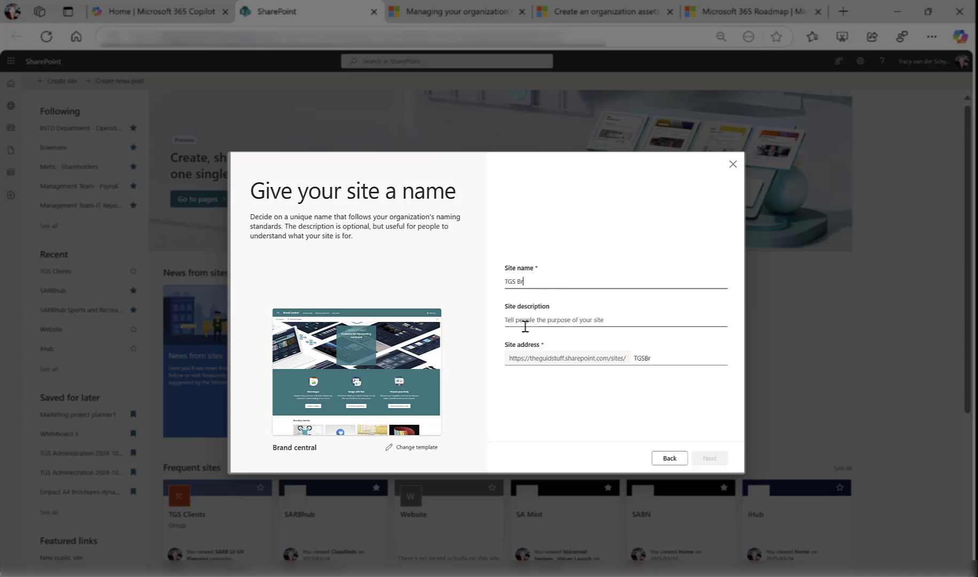
{"action": "type", "text": "and Center"}
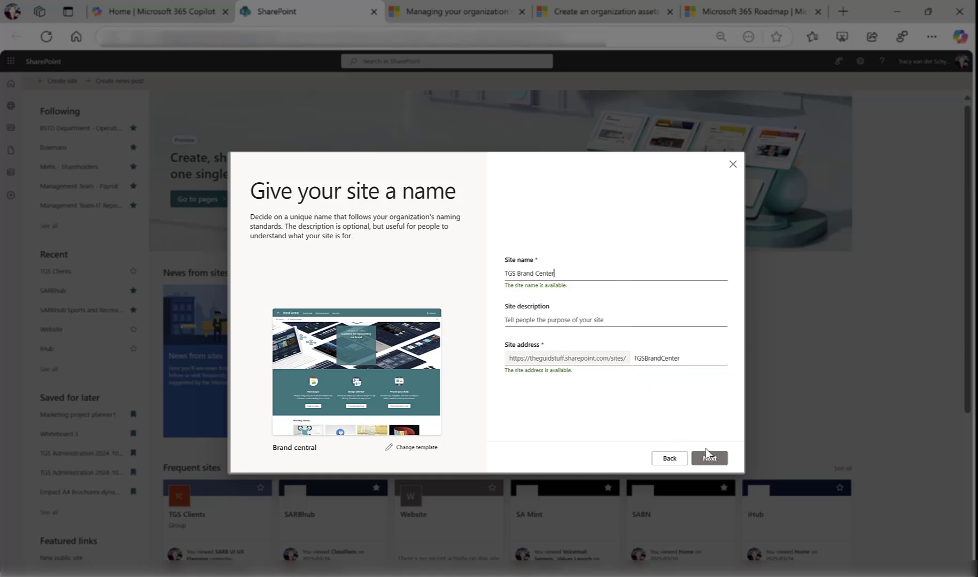
{"action": "left_click", "coordinate": [710, 459]}
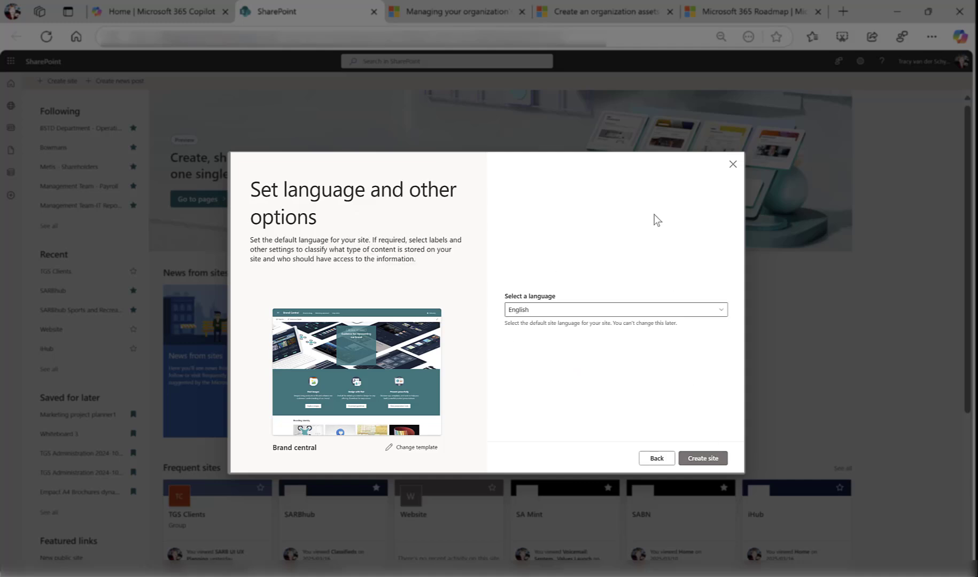
{"action": "left_click", "coordinate": [699, 460]}
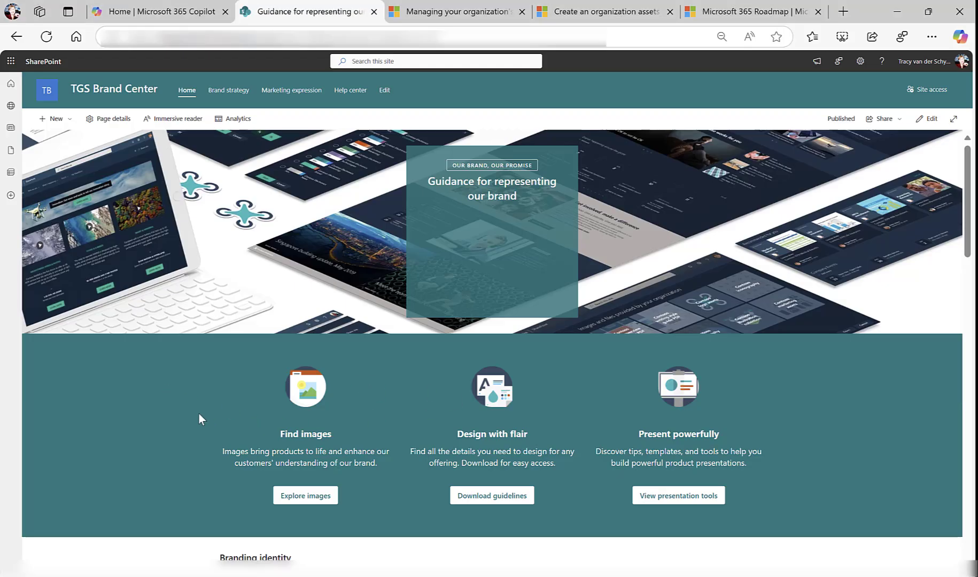
{"action": "scroll", "coordinate": [189, 418], "scroll_direction": "down", "scroll_amount": 5}
{"action": "scroll", "coordinate": [190, 418], "scroll_direction": "down", "scroll_amount": 3}
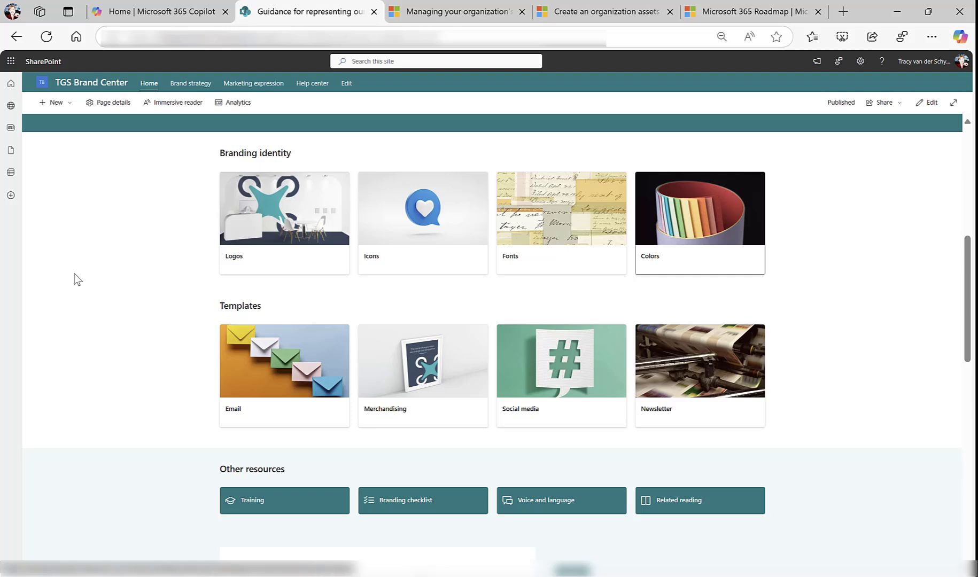
{"action": "scroll", "coordinate": [182, 397], "scroll_direction": "up", "scroll_amount": 1}
{"action": "scroll", "coordinate": [182, 397], "scroll_direction": "up", "scroll_amount": 8}
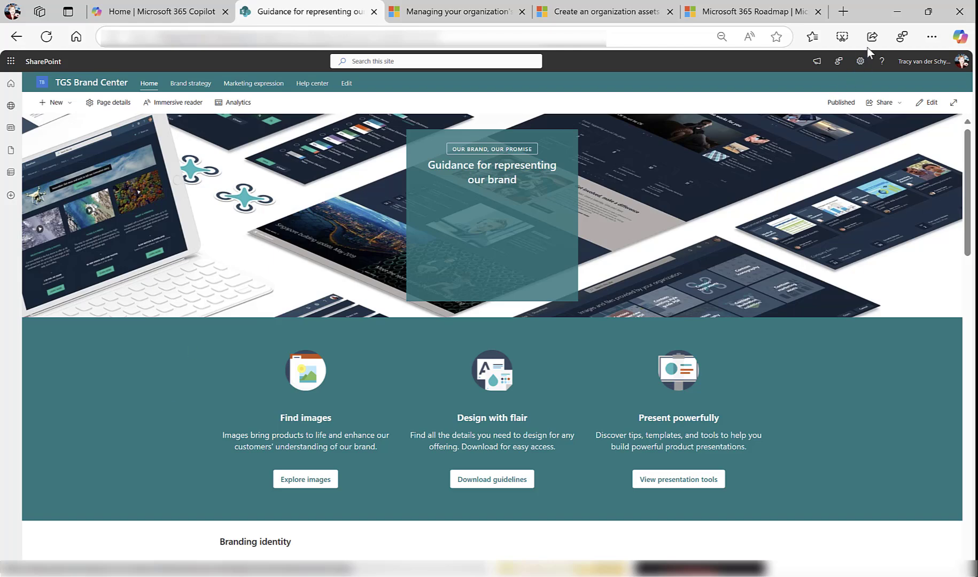
Step: Open the Branding files library from TGS Brand Center's Site contents
{"action": "left_click", "coordinate": [861, 62]}
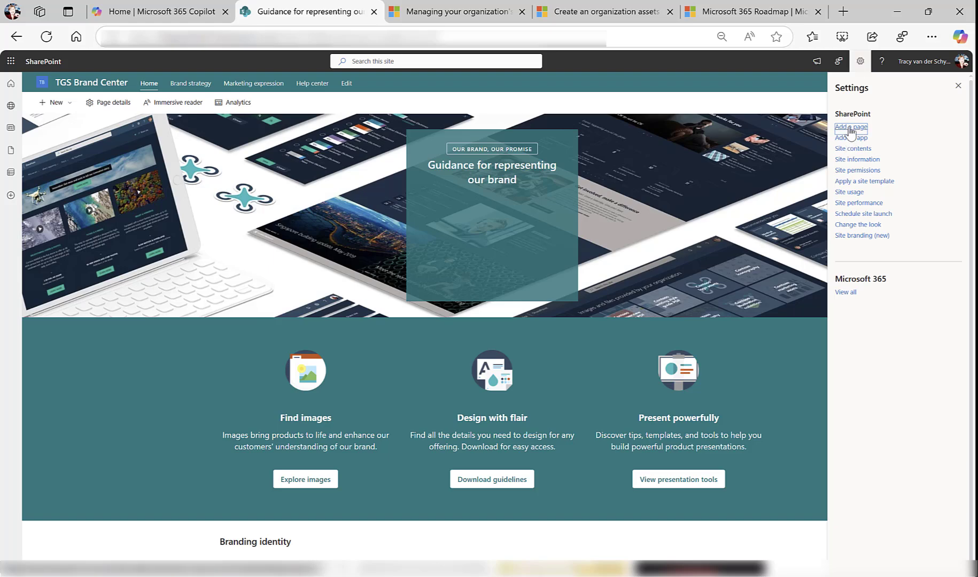
{"action": "left_click", "coordinate": [856, 150]}
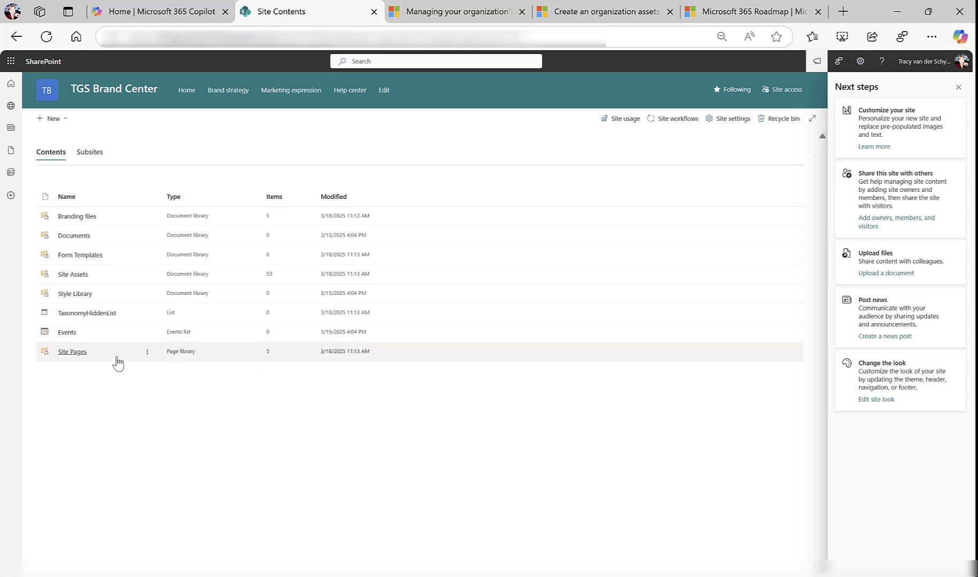
{"action": "left_click", "coordinate": [90, 217]}
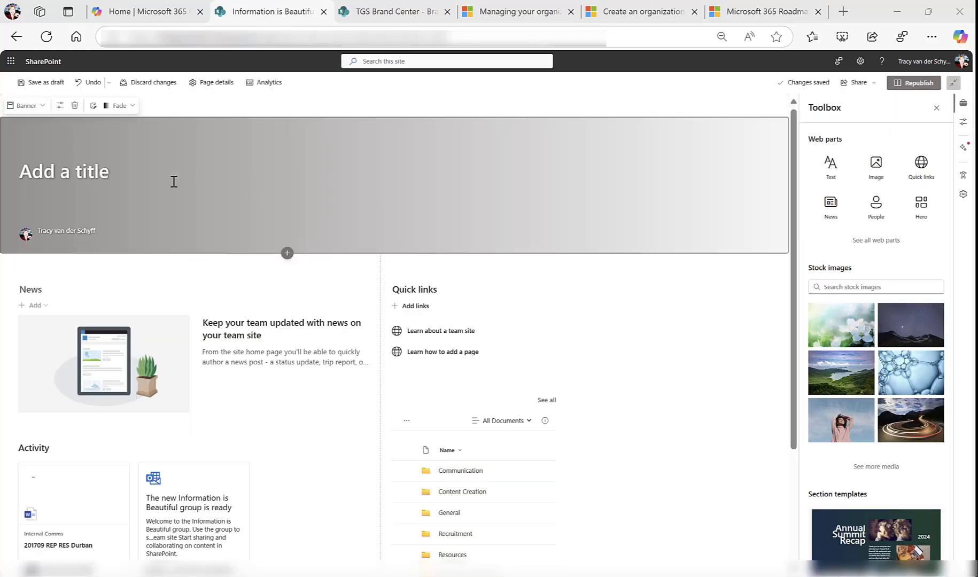
Step: Open the banner's image picker, close it without choosing an image, and republish the page
{"action": "left_click", "coordinate": [163, 194]}
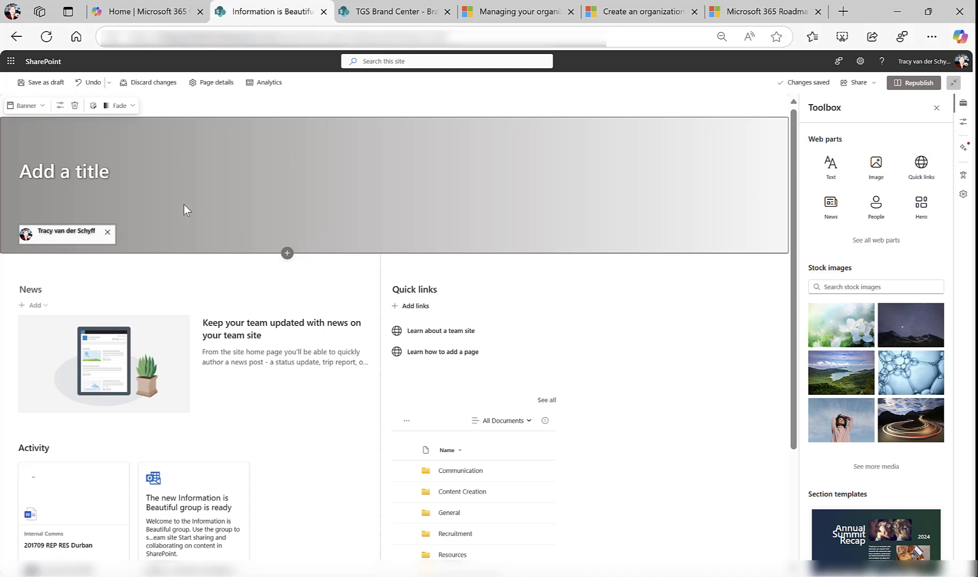
{"action": "left_click", "coordinate": [149, 171]}
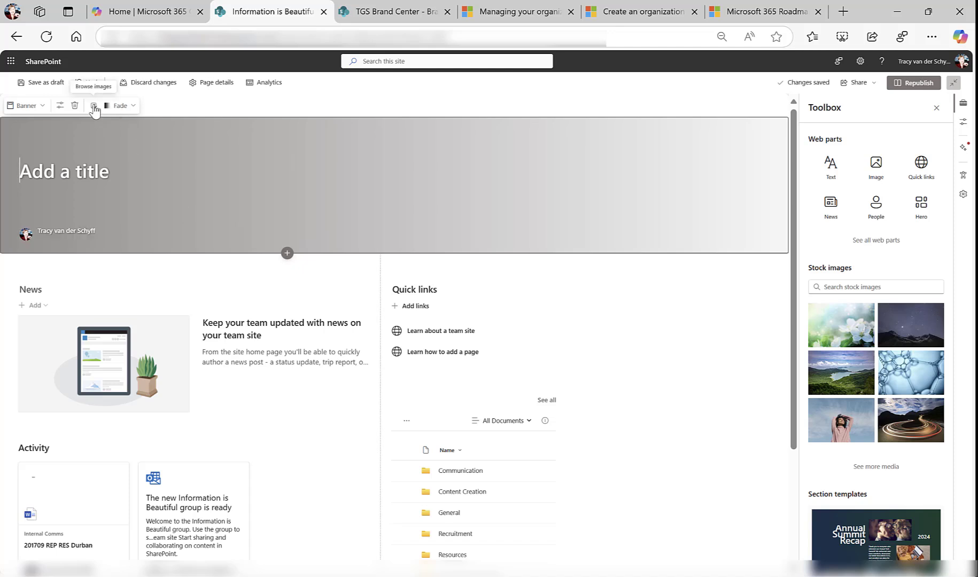
{"action": "left_click", "coordinate": [95, 109]}
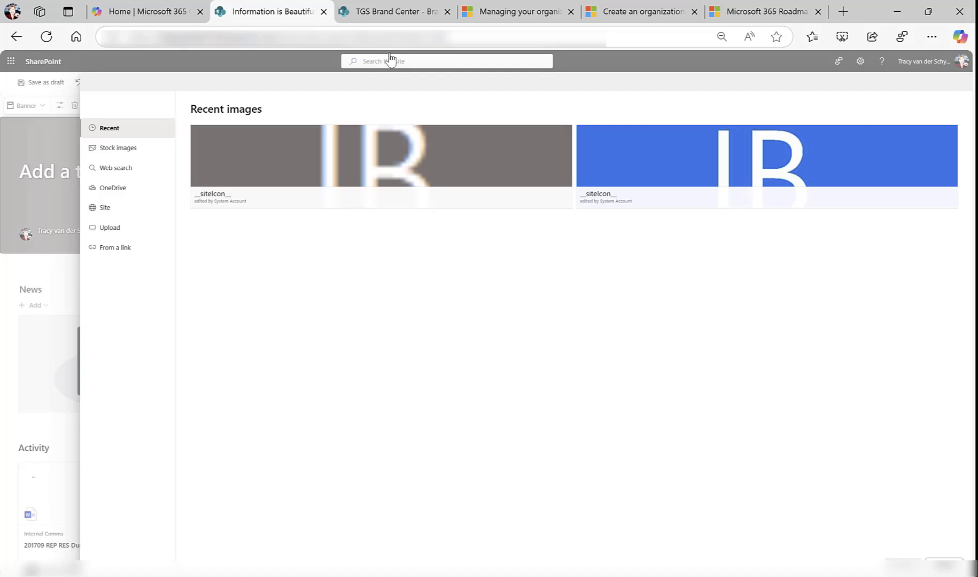
{"action": "left_click", "coordinate": [944, 564]}
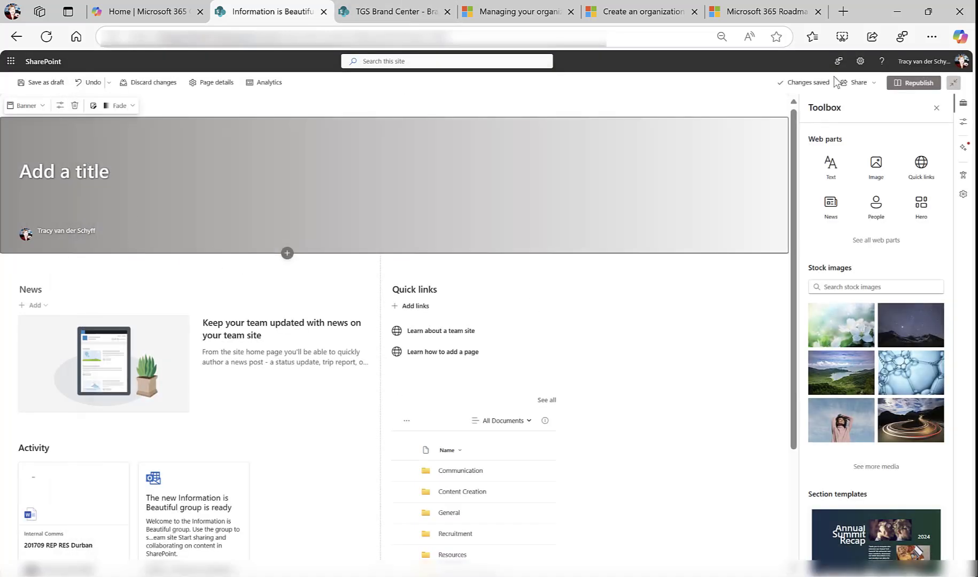
{"action": "left_click", "coordinate": [917, 83]}
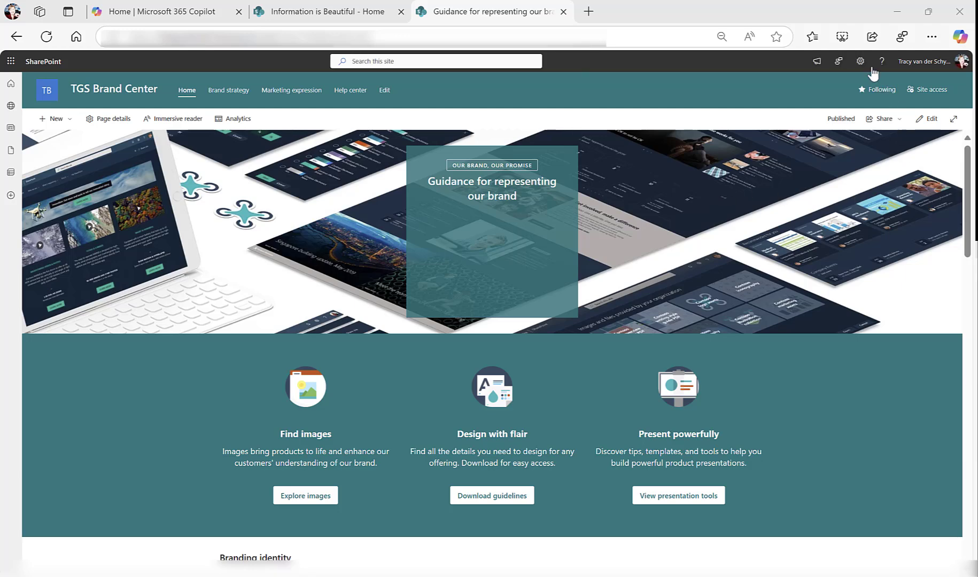
Step: Go to TGS Brand Center's Advanced permissions settings via Site permissions
{"action": "left_click", "coordinate": [861, 62]}
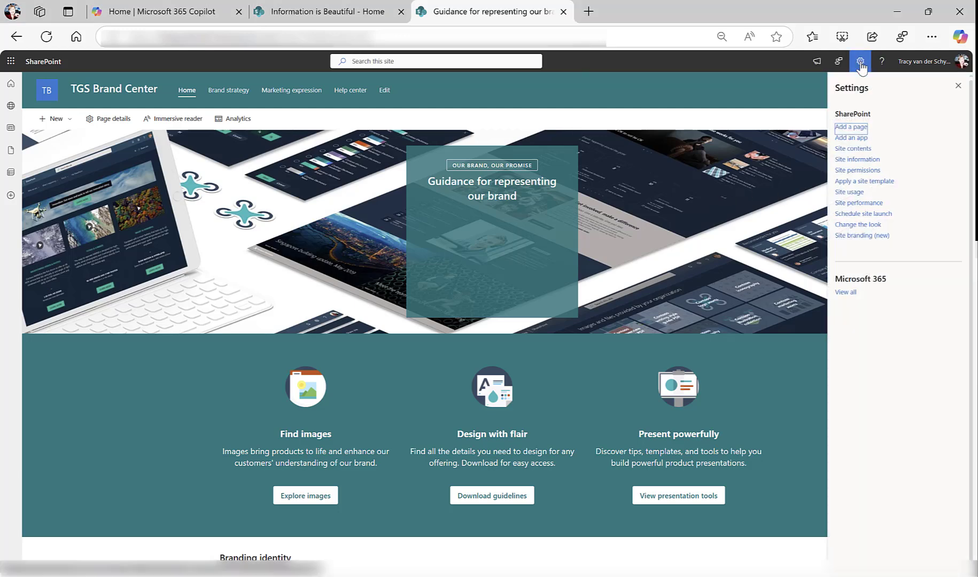
{"action": "left_click", "coordinate": [857, 170]}
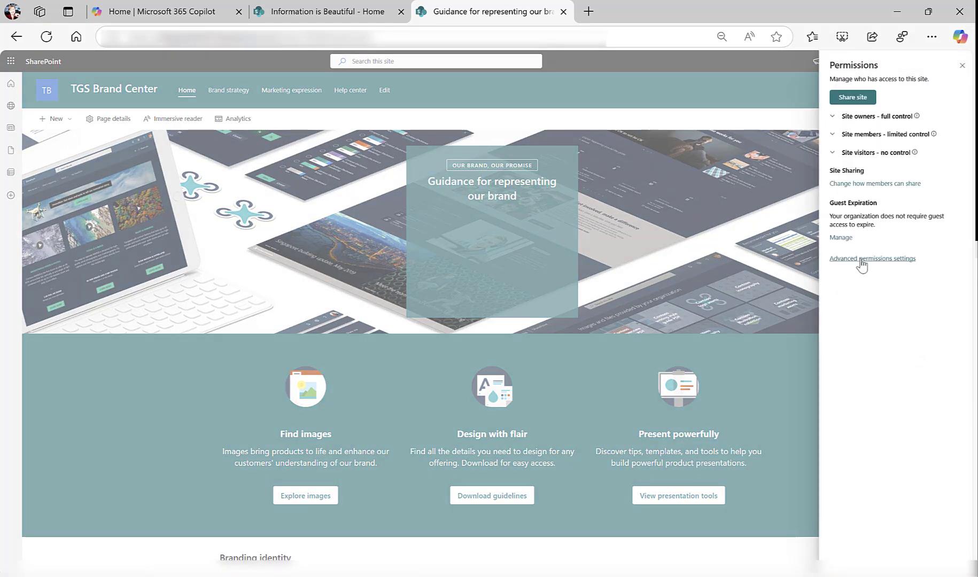
{"action": "left_click", "coordinate": [862, 260]}
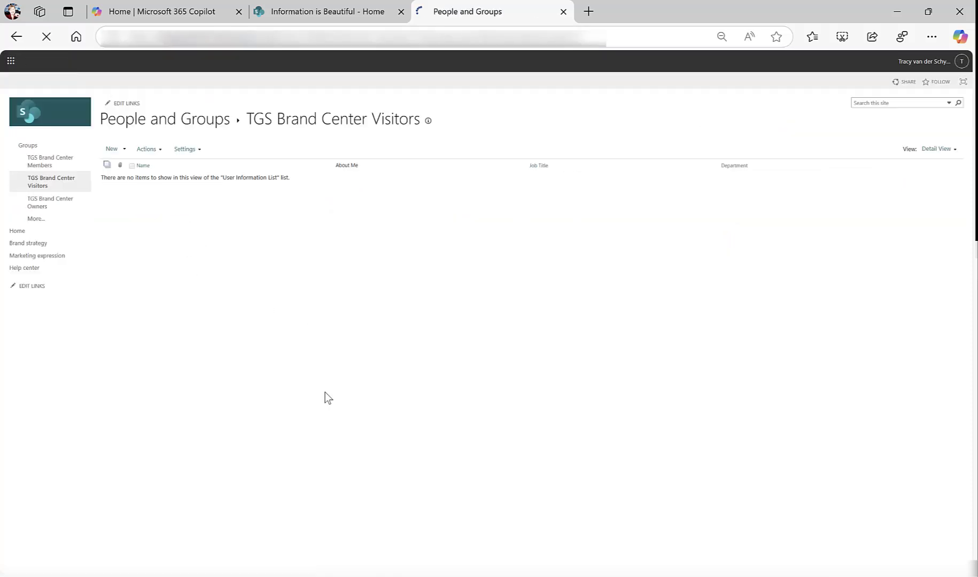
Step: Share the Visitors group with 'Everyone except external users', email invitation turned off
{"action": "left_click", "coordinate": [118, 150]}
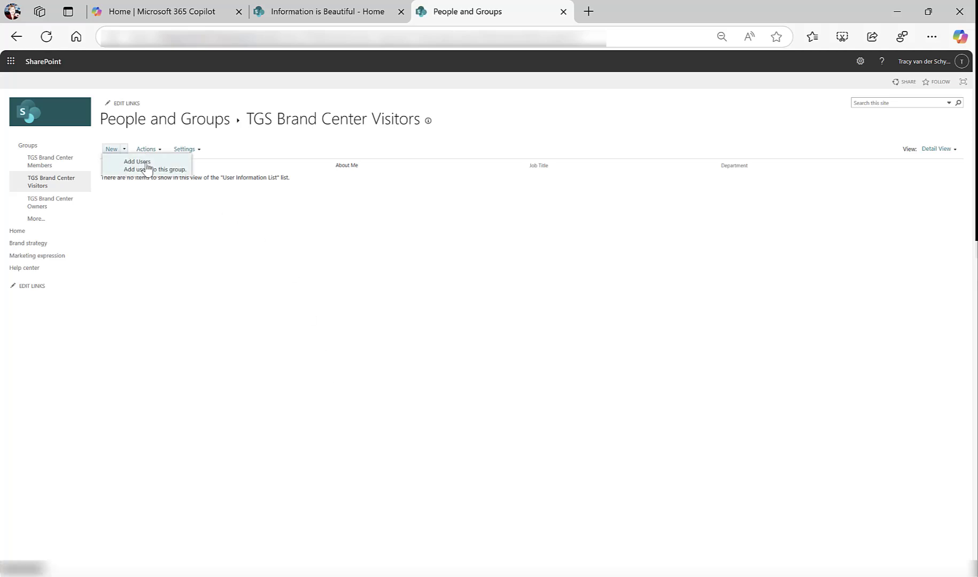
{"action": "left_click", "coordinate": [129, 164]}
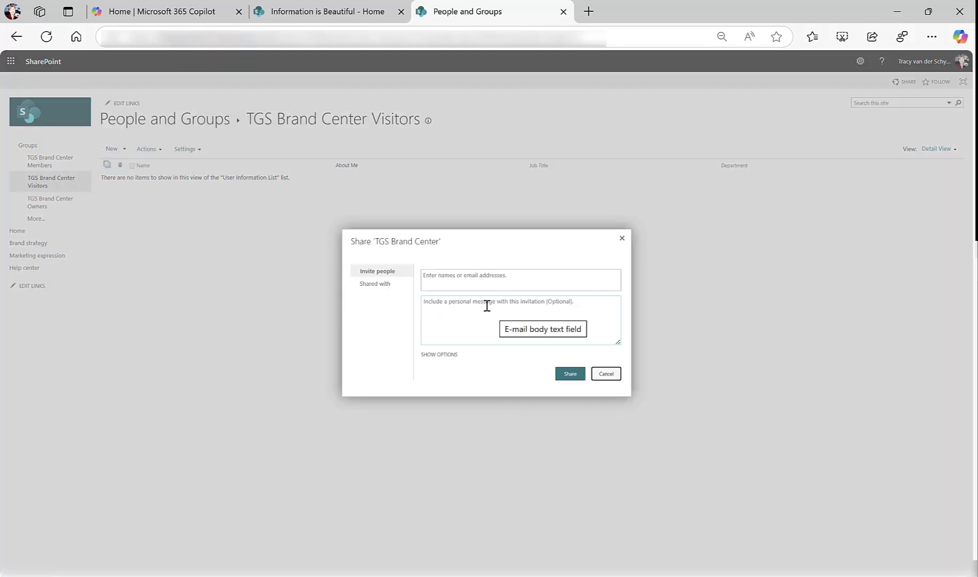
{"action": "left_click", "coordinate": [459, 279]}
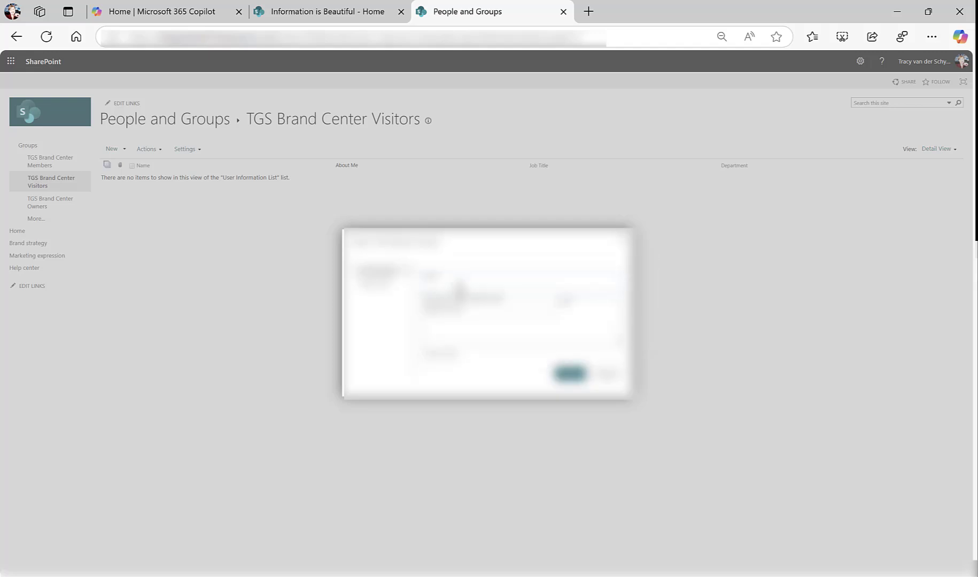
{"action": "left_click", "coordinate": [463, 302]}
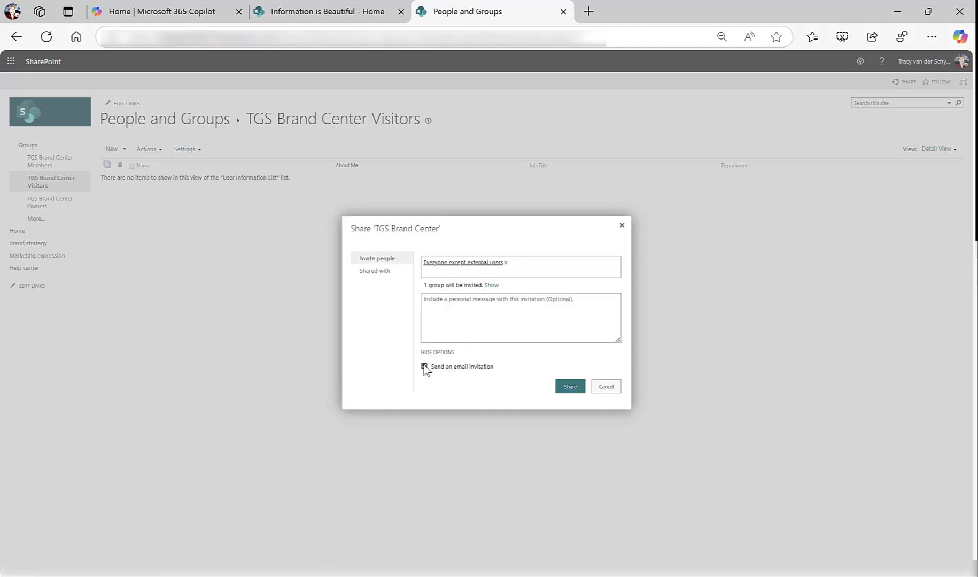
{"action": "left_click", "coordinate": [424, 367]}
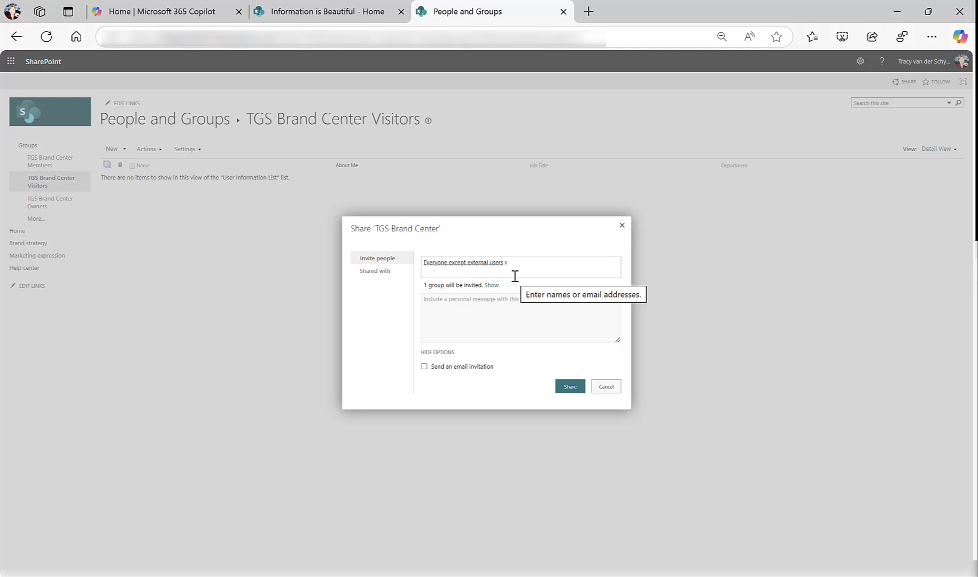
{"action": "left_click", "coordinate": [571, 390]}
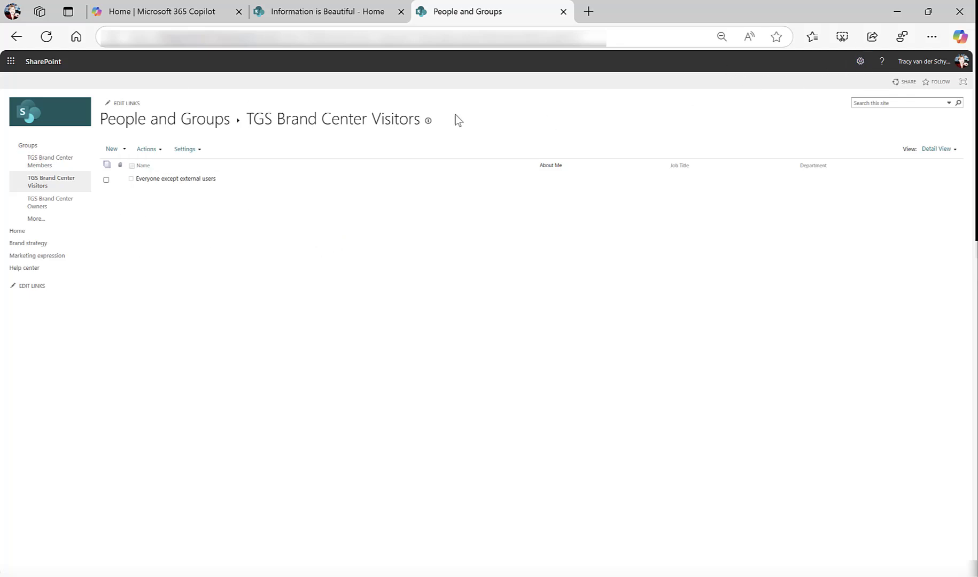
Step: Return to the TGS Brand Center home and head to its Site Assets library
{"action": "left_click", "coordinate": [28, 123]}
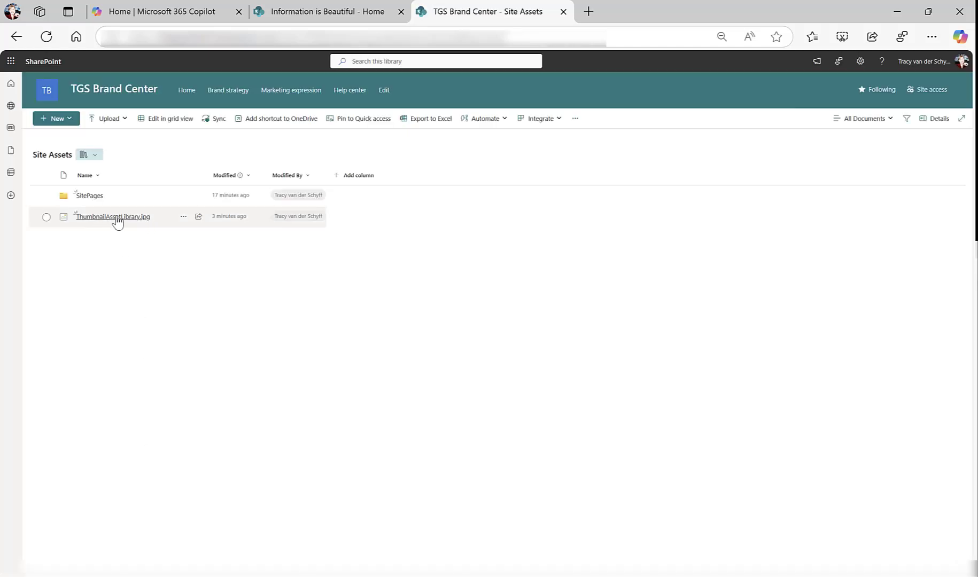
{"action": "mouse_move", "coordinate": [117, 222]}
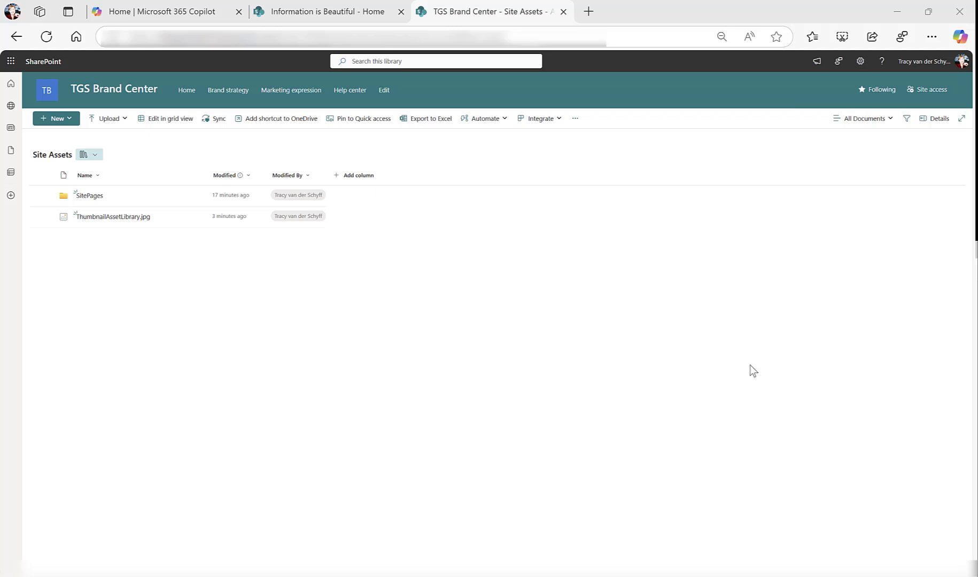
Step: Launch SharePoint Online Management Shell by searching 'share' in the Start menu
{"action": "left_click", "coordinate": [865, 62]}
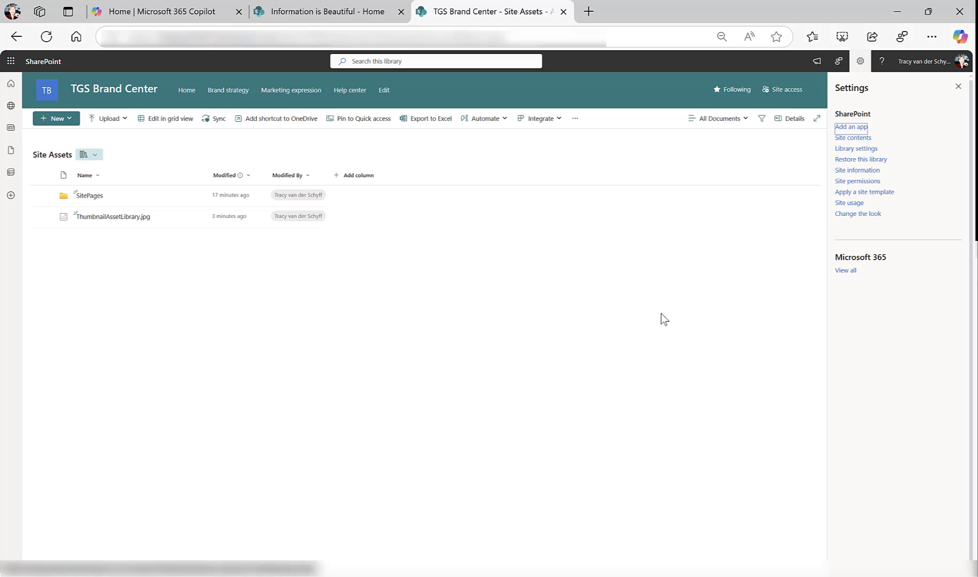
{"action": "key", "text": "super"}
{"action": "type", "text": "sharePoint Online Management Shell"}
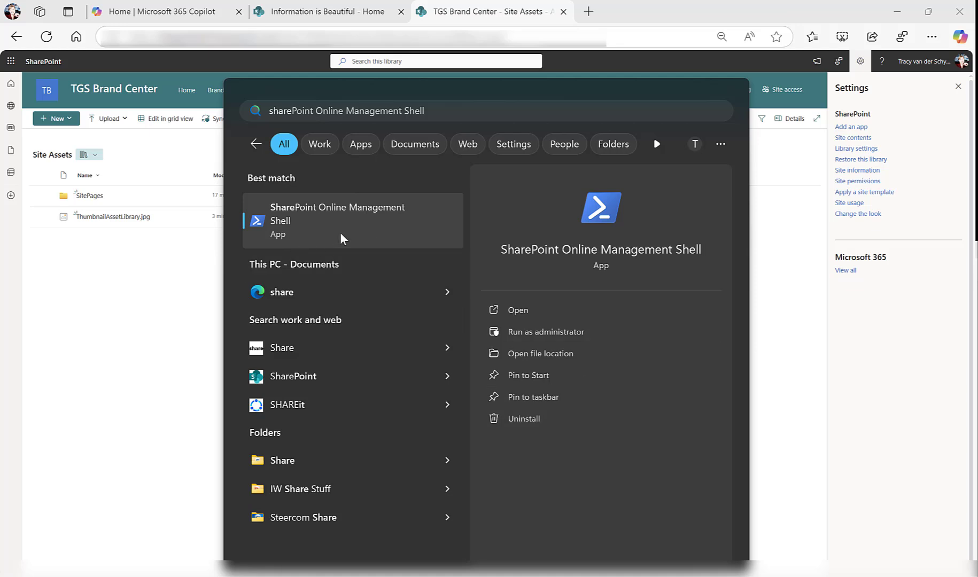
{"action": "left_click", "coordinate": [334, 224]}
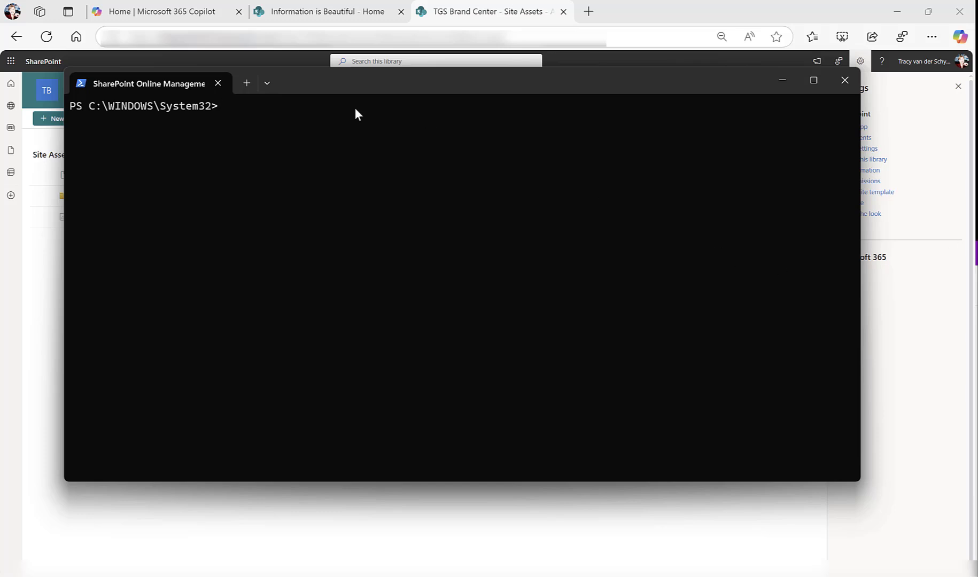
Step: Connect the shell to the SharePoint Online admin service, signing in with the chosen account
{"action": "key", "text": "ctrl+v"}
{"action": "key", "text": "Return"}
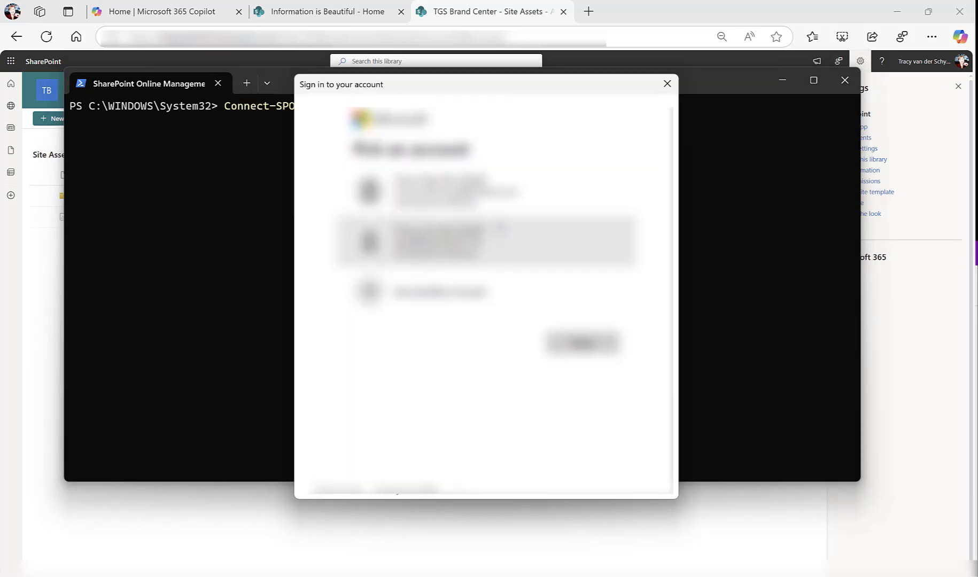
{"action": "left_click", "coordinate": [489, 241]}
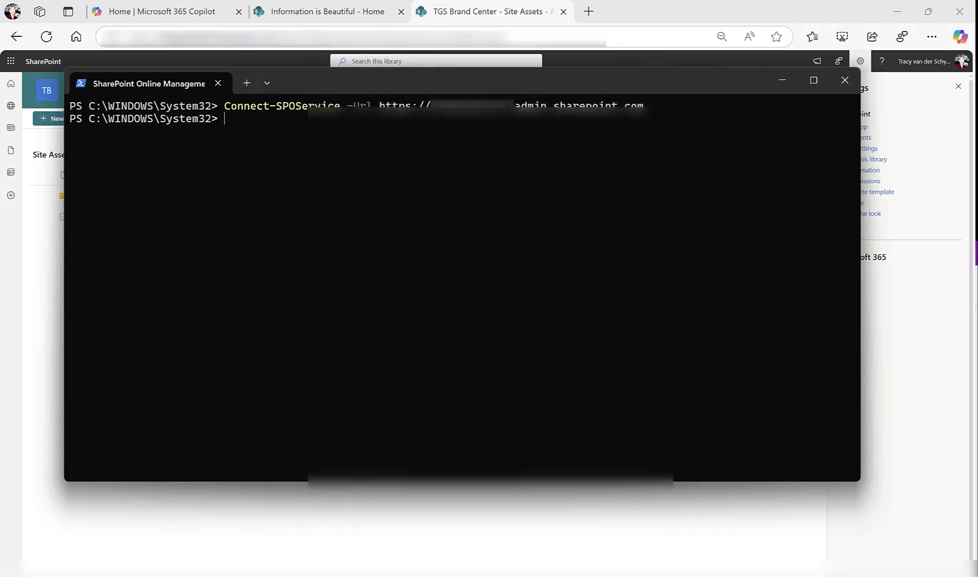
{"action": "key", "text": "ctrl+l"}
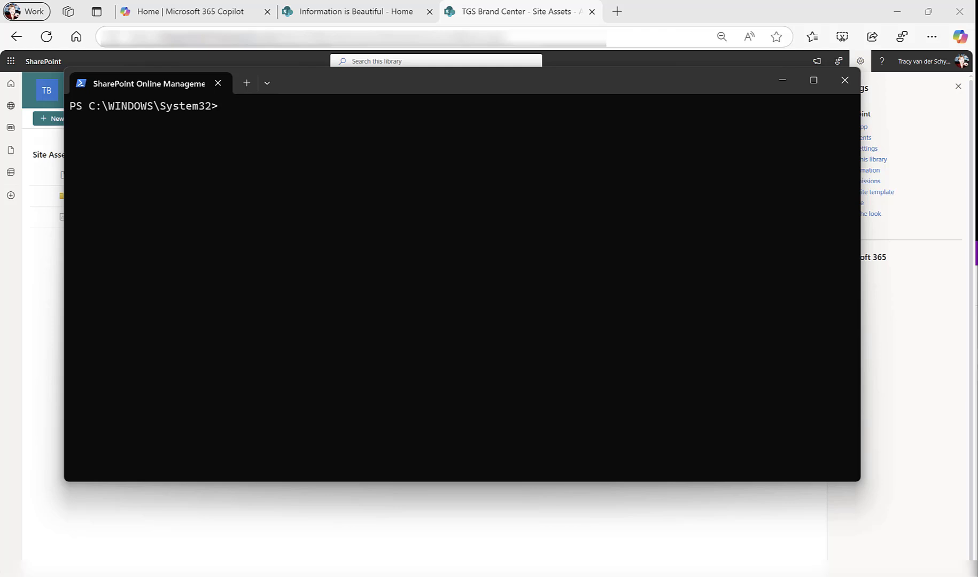
Step: Run Add-SPOOrgAssetsLibrary for the TGS Brand Center Assets library and confirm it
{"action": "left_click", "coordinate": [227, 106]}
{"action": "type", "text": "A"}
{"action": "key", "text": "ctrl+v"}
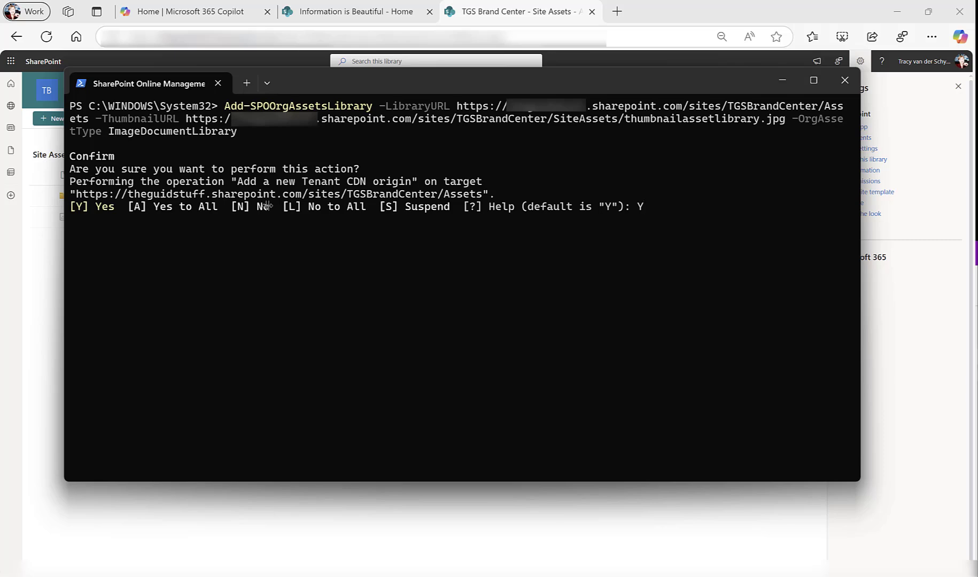
{"action": "mouse_move", "coordinate": [567, 575]}
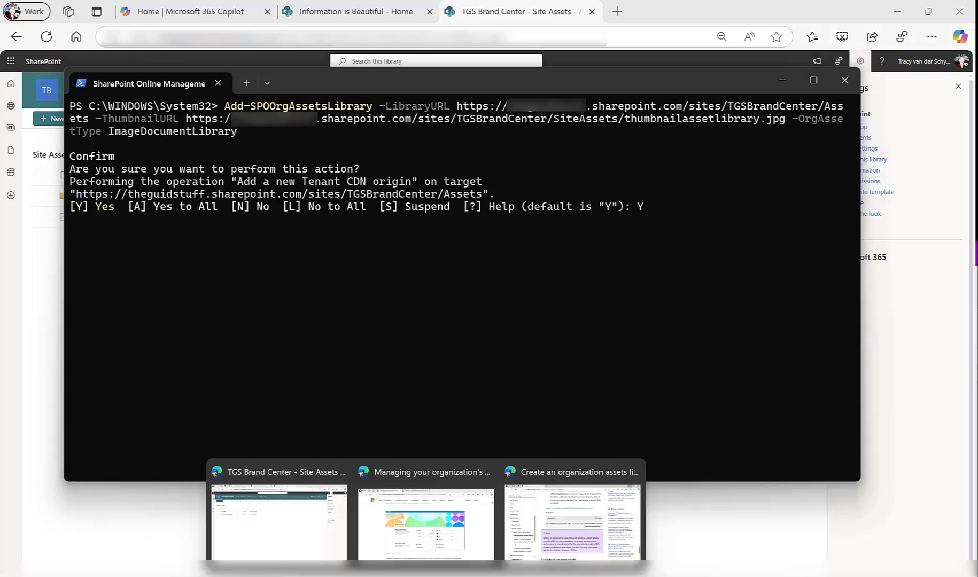
{"action": "left_click", "coordinate": [515, 527]}
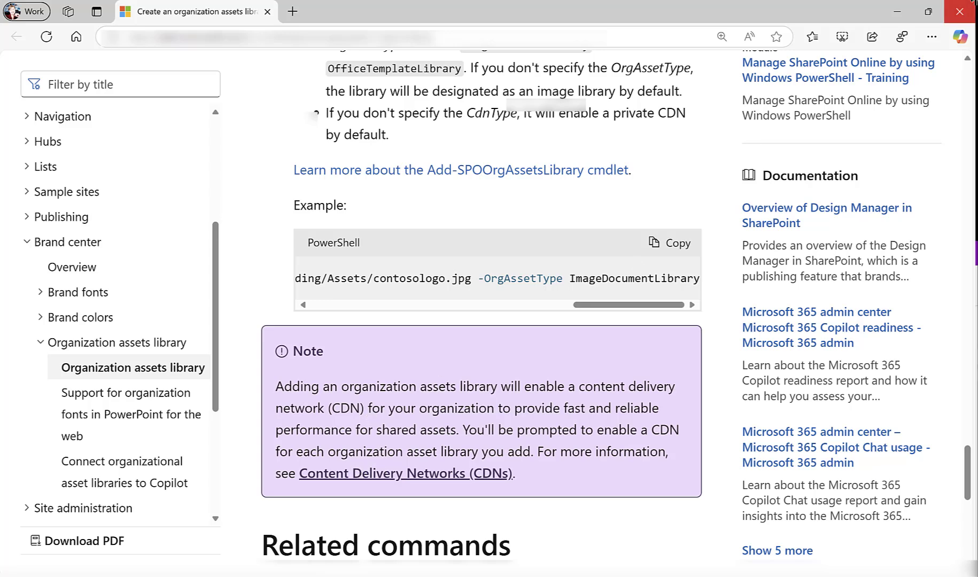
{"action": "left_click", "coordinate": [898, 11]}
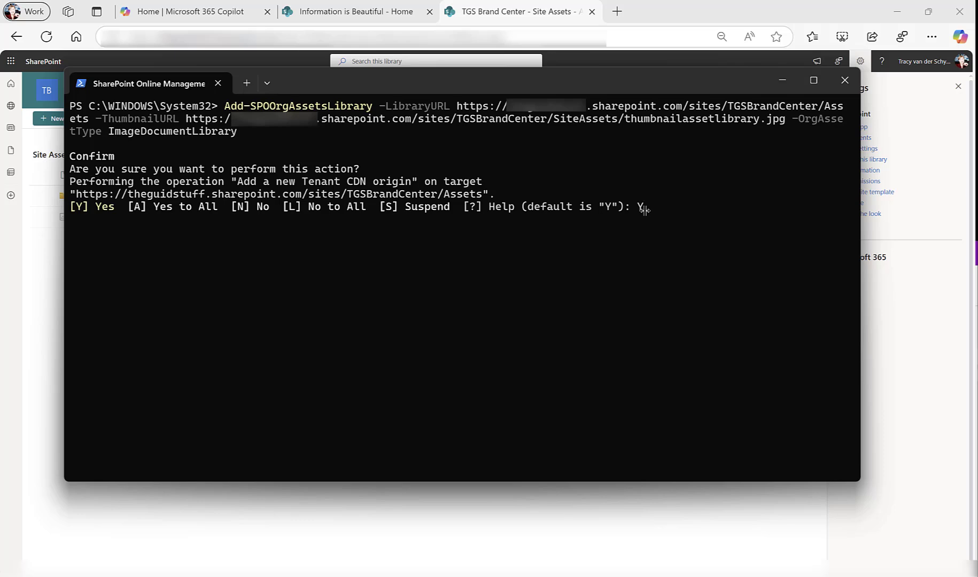
{"action": "key", "text": "Return"}
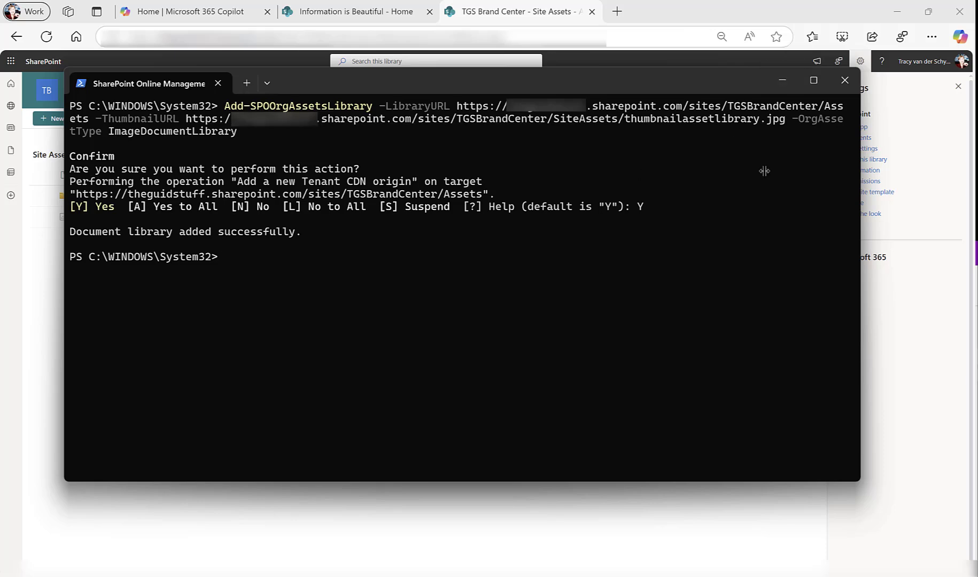
Step: Exit the management shell to return to the Durban Cash Centre Department page
{"action": "type", "text": "exit"}
{"action": "key", "text": "Return"}
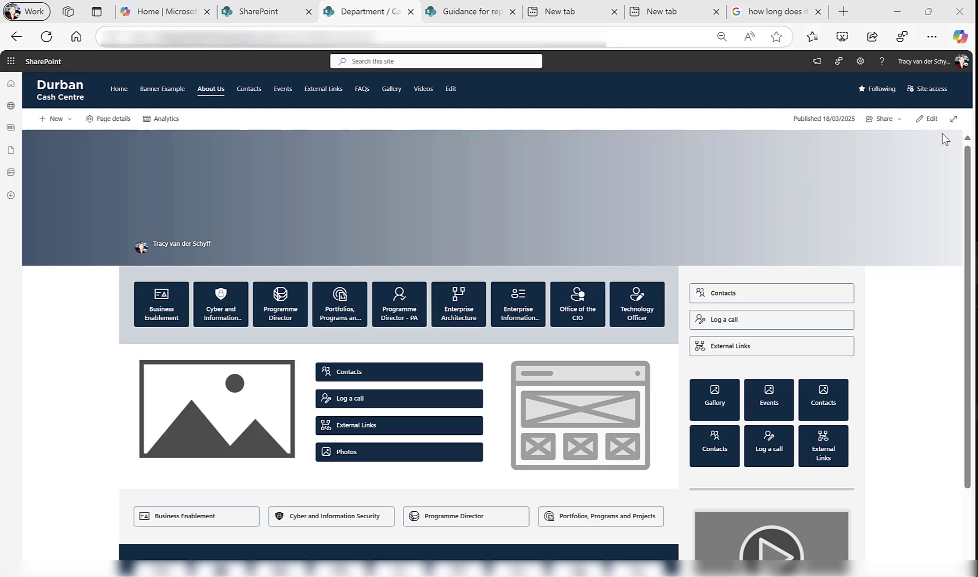
Step: Edit the Department page and enter 'Department' as the page title
{"action": "left_click", "coordinate": [928, 118]}
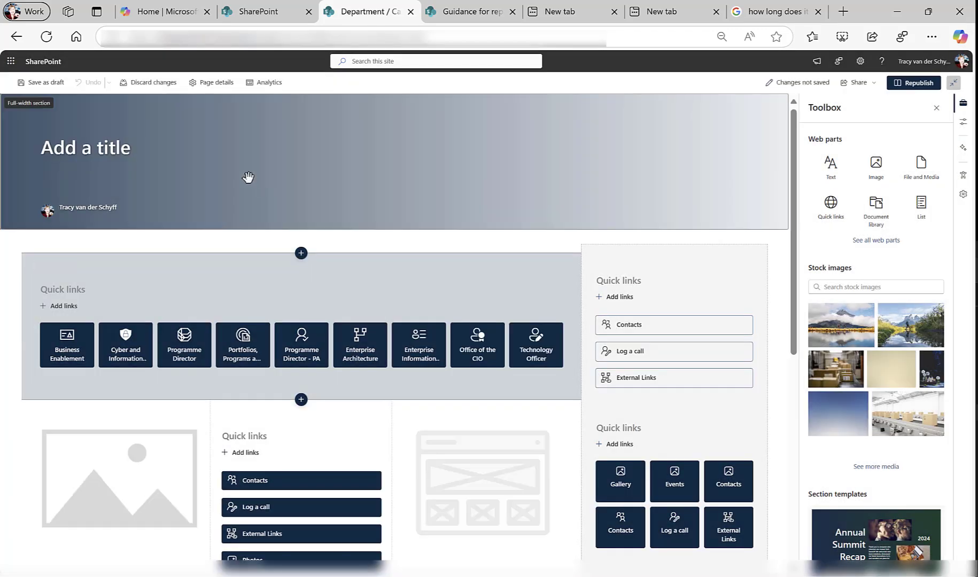
{"action": "left_click", "coordinate": [161, 167]}
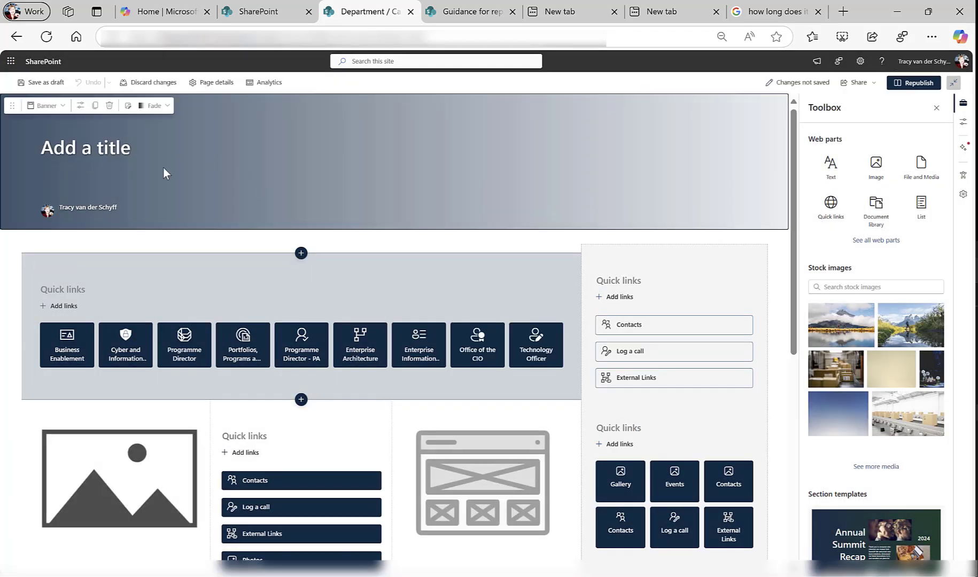
{"action": "type", "text": "Department"}
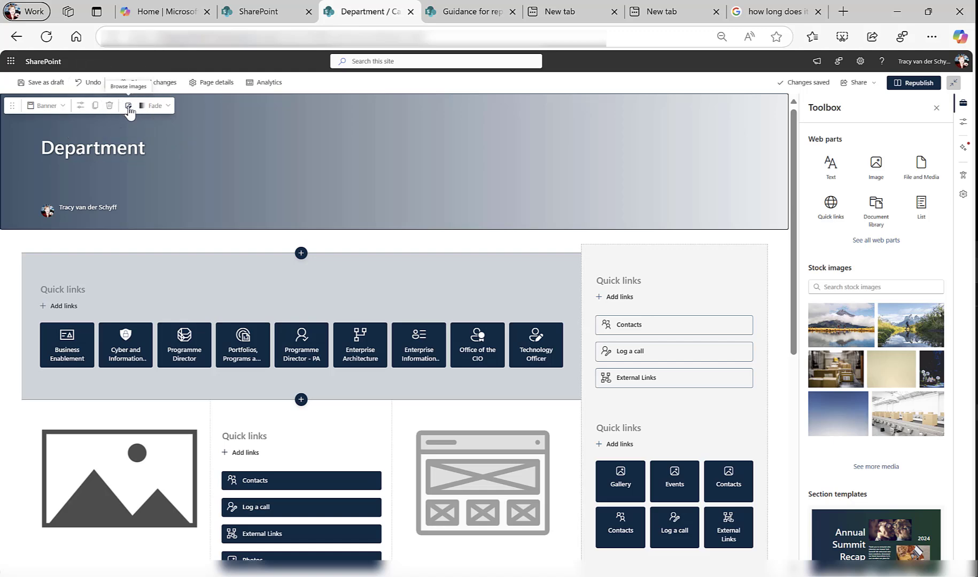
Step: Find the TGS Assets library under organization images in the banner picker, then go to TGS Brand Center
{"action": "left_click", "coordinate": [128, 107]}
{"action": "left_click", "coordinate": [144, 194]}
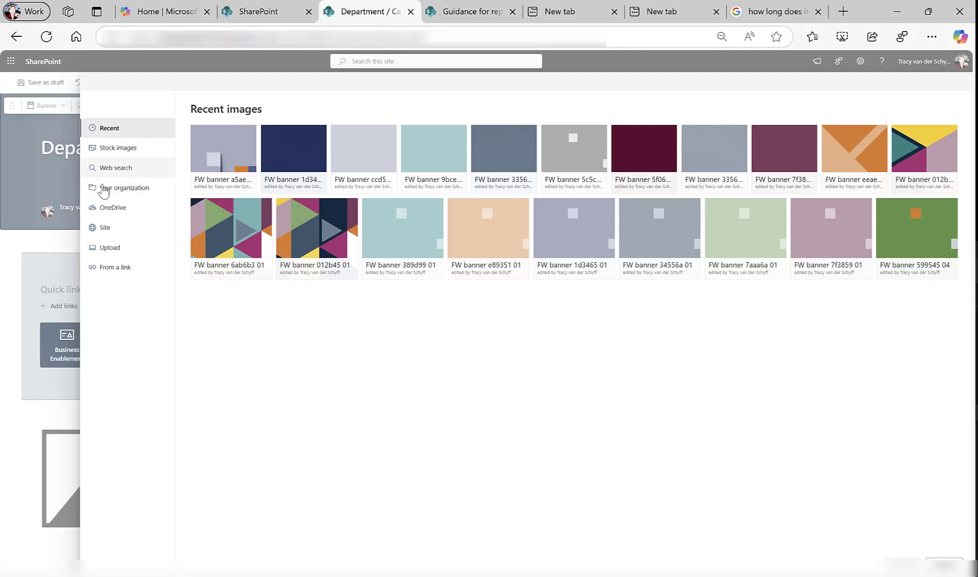
{"action": "left_click", "coordinate": [122, 189]}
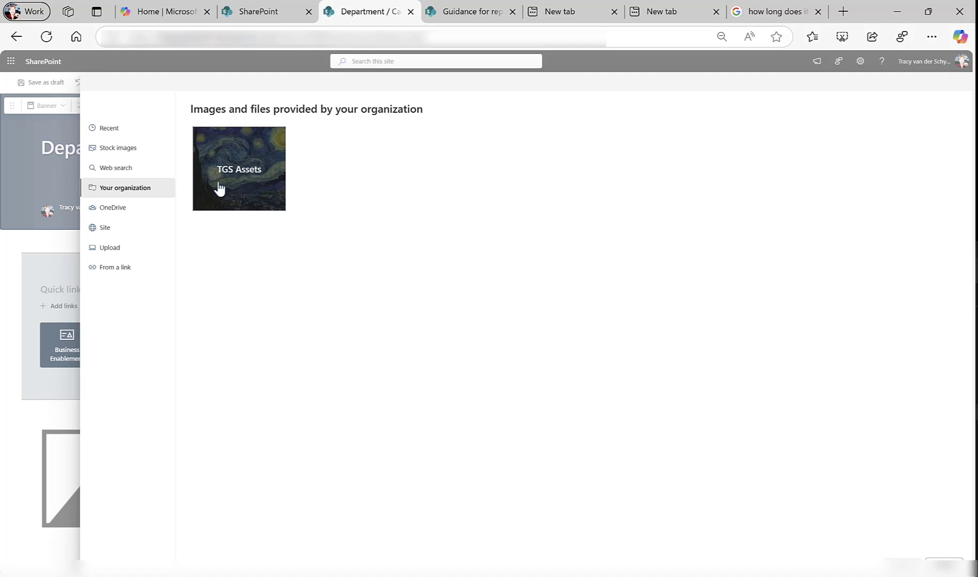
{"action": "left_click", "coordinate": [241, 202]}
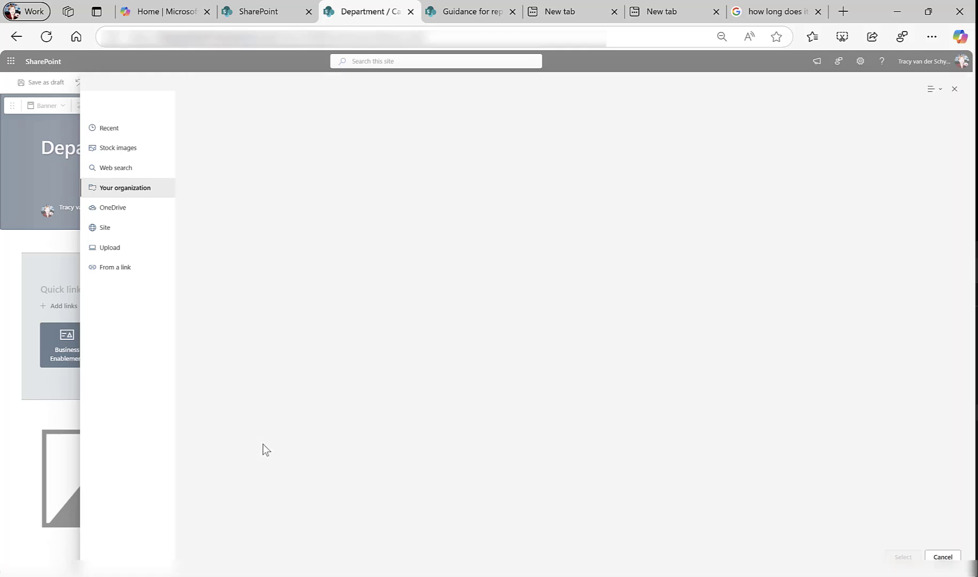
{"action": "left_click", "coordinate": [463, 11]}
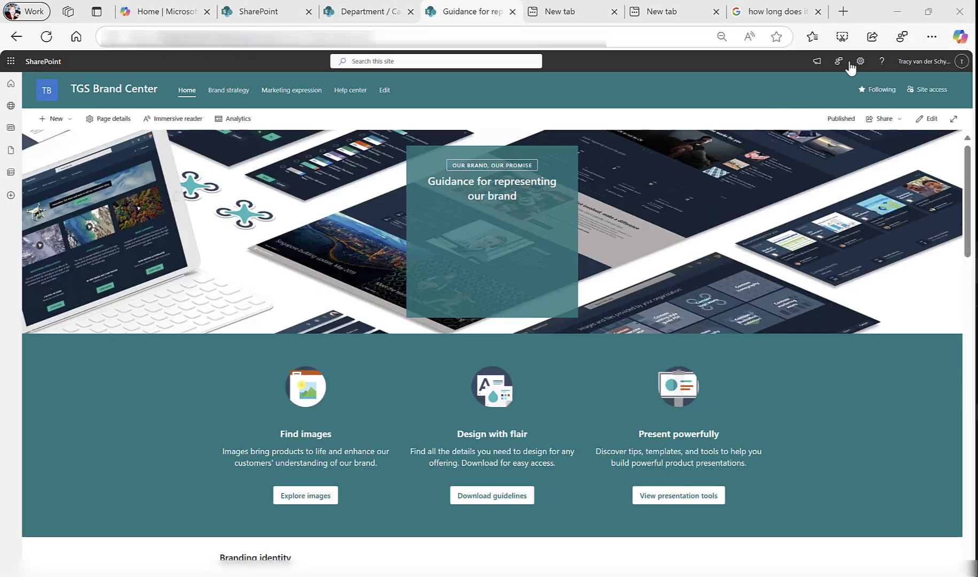
Step: Open the TGS Assets library from the Brand Center site contents
{"action": "left_click", "coordinate": [861, 61]}
{"action": "left_click", "coordinate": [853, 149]}
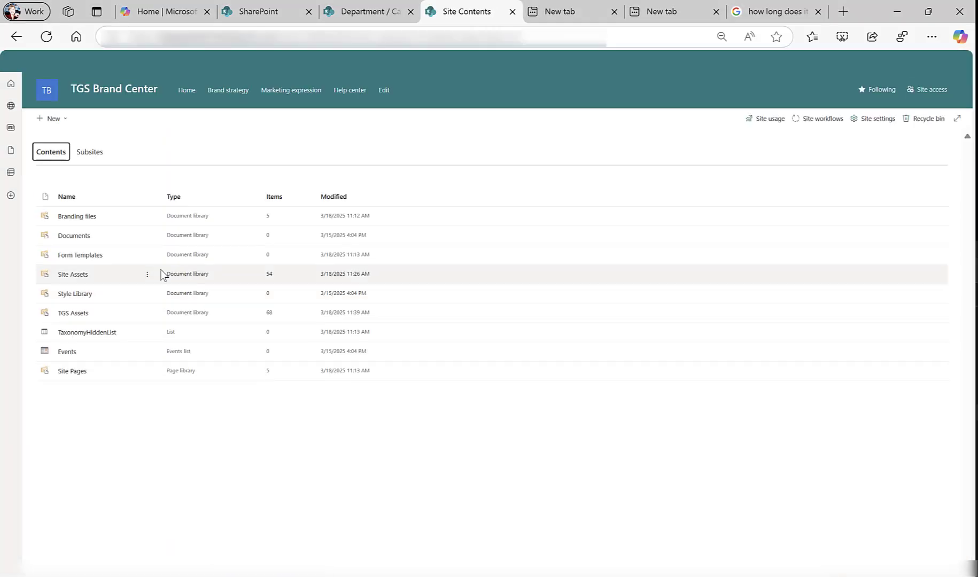
{"action": "left_click", "coordinate": [80, 315]}
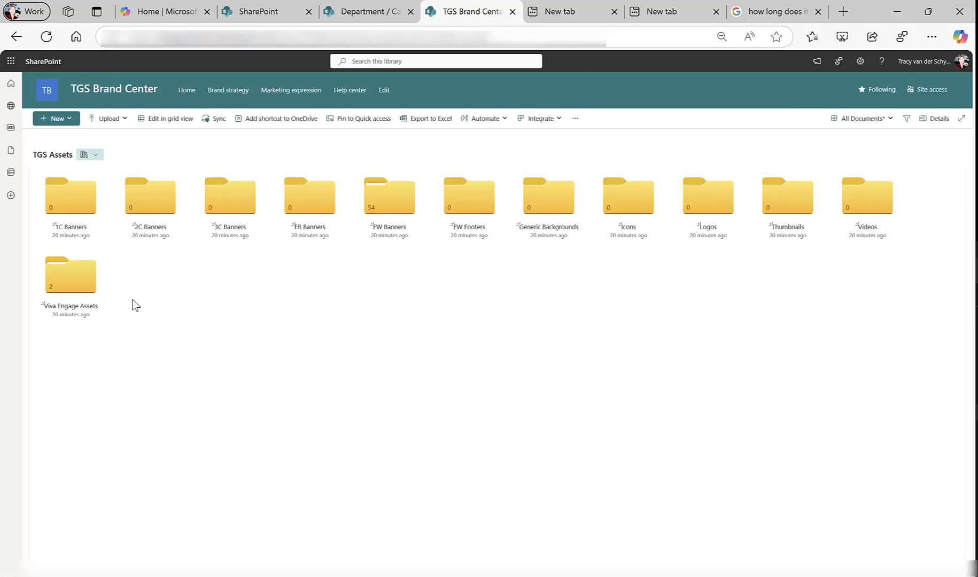
Step: Detach the Department page editor into its own widened window
{"action": "left_click", "coordinate": [368, 14]}
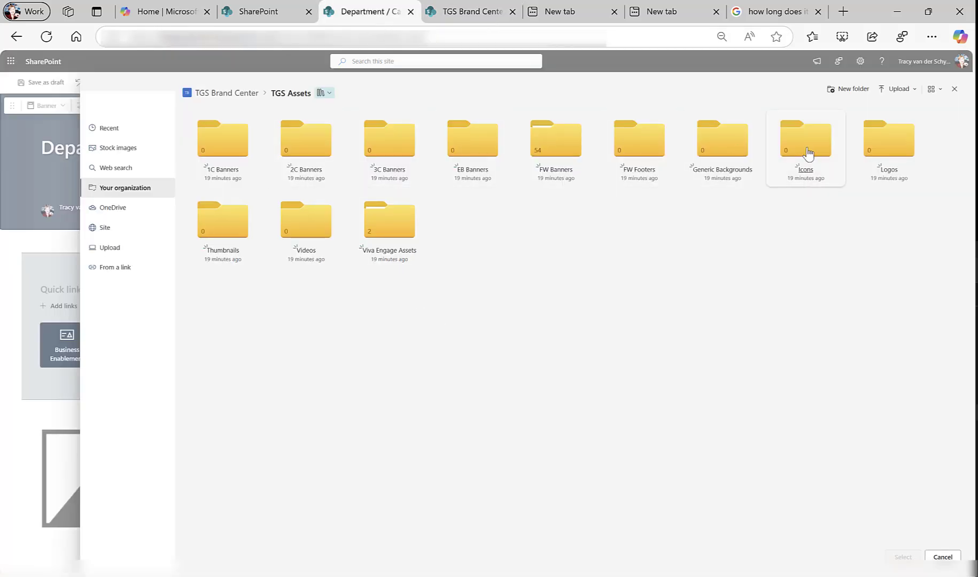
{"action": "left_click_drag", "start_coordinate": [376, 16], "coordinate": [397, 272]}
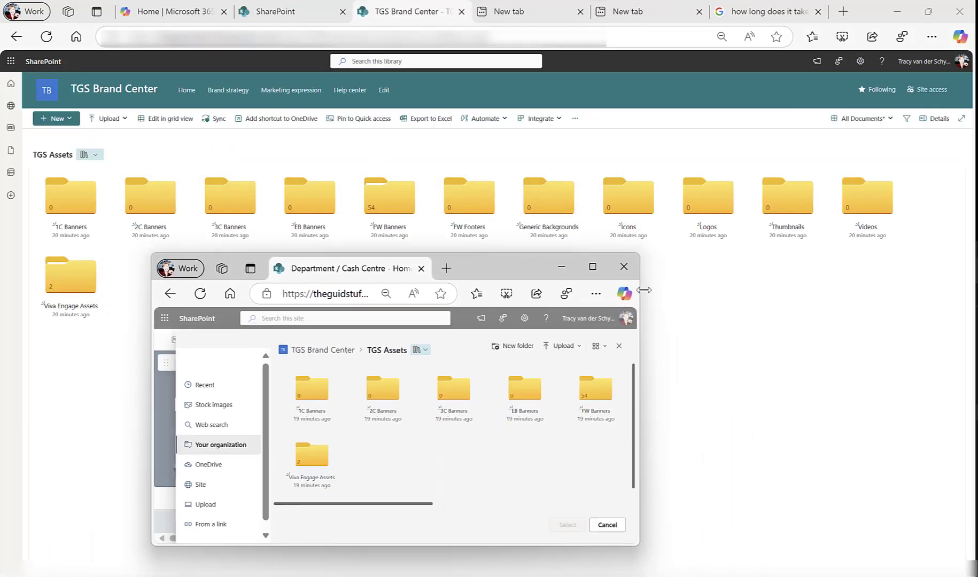
{"action": "left_click_drag", "start_coordinate": [640, 320], "coordinate": [962, 315]}
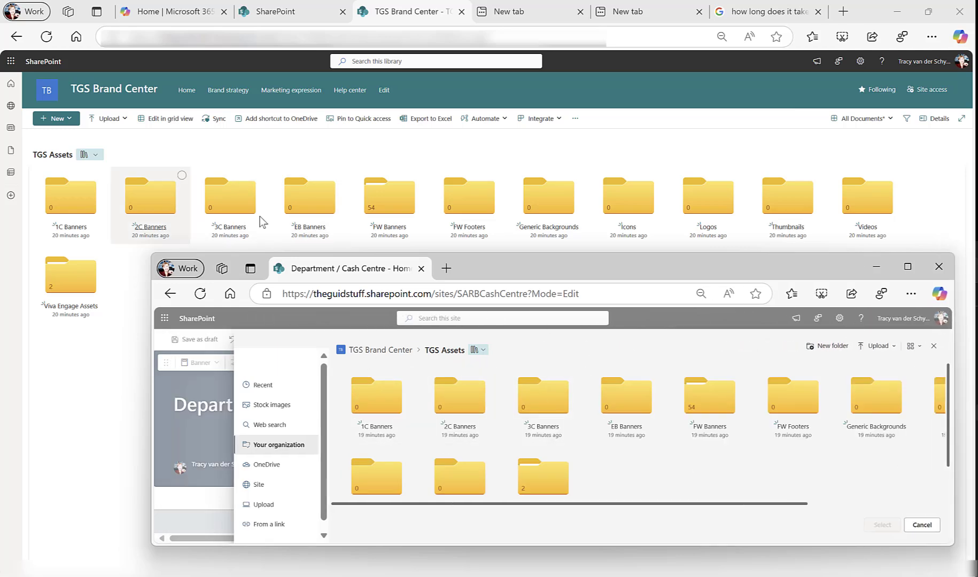
Step: Set the banner to FW banner 012b45 01 from the FW Banners folder
{"action": "double_click", "coordinate": [607, 270]}
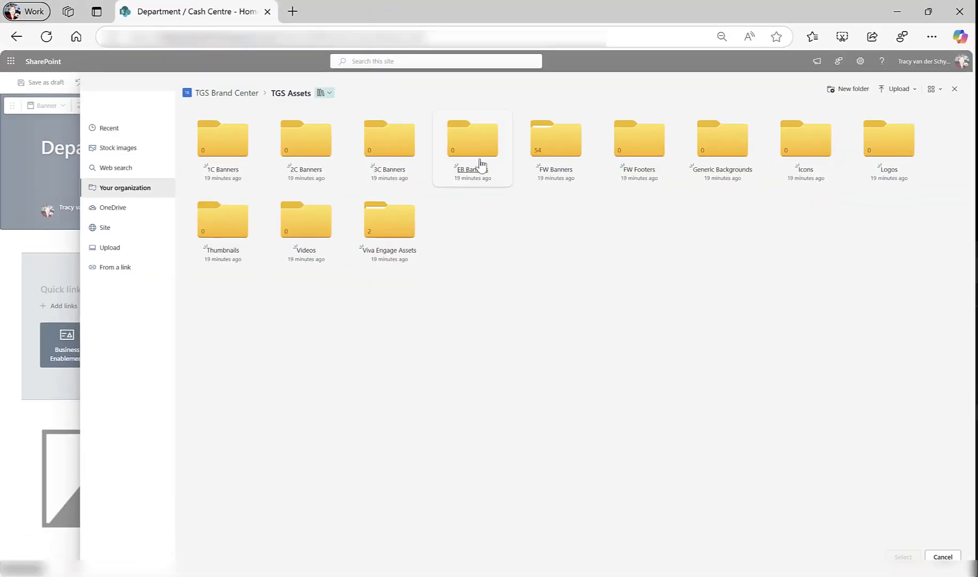
{"action": "left_click", "coordinate": [561, 141]}
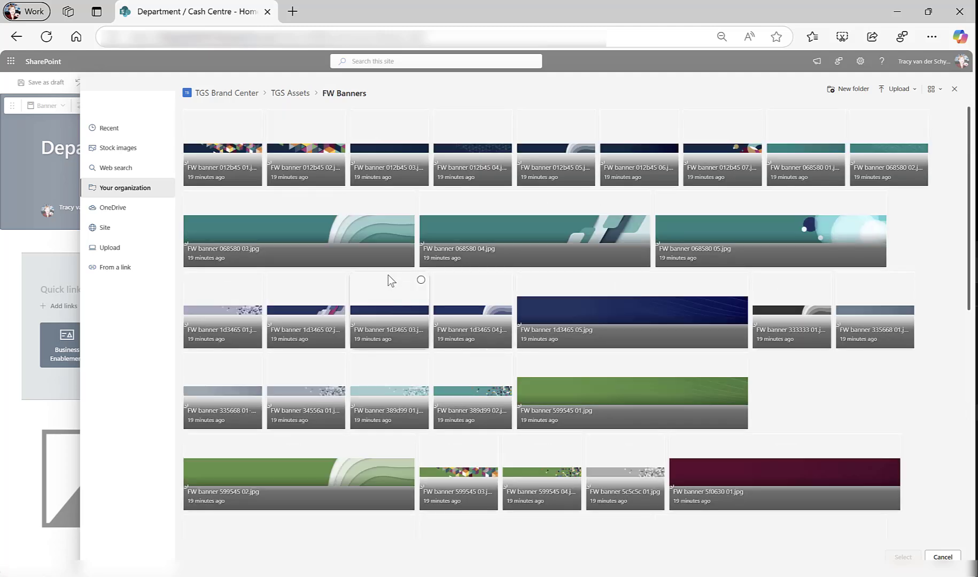
{"action": "left_click", "coordinate": [254, 117]}
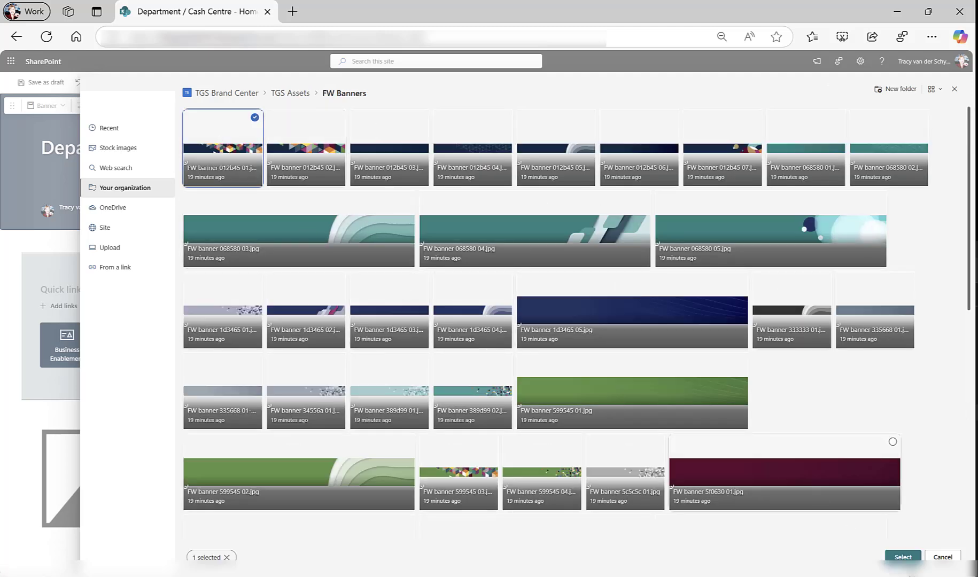
{"action": "left_click", "coordinate": [903, 557]}
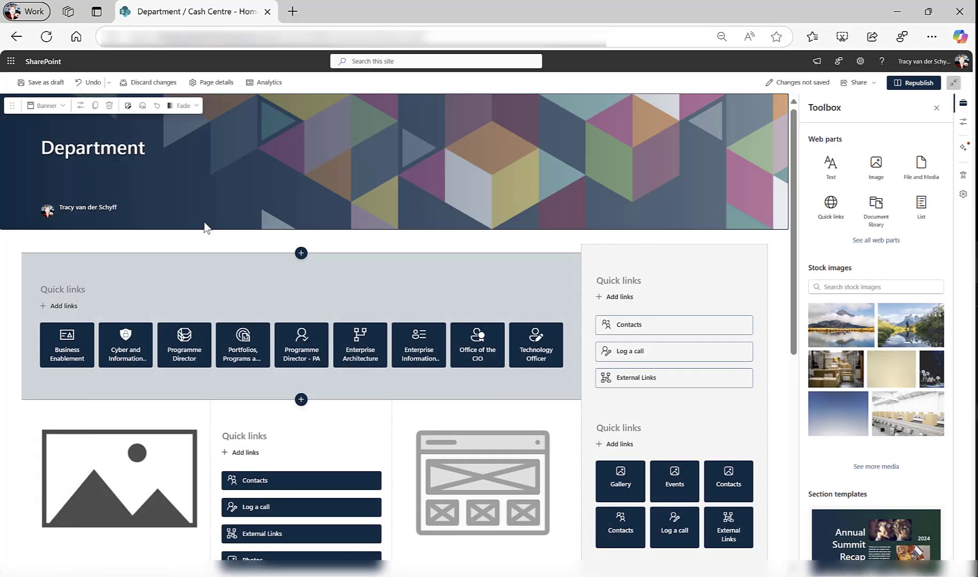
Step: Shift the banner focal point to the right, save it, and republish the page
{"action": "left_click", "coordinate": [143, 106]}
{"action": "left_click", "coordinate": [688, 326]}
{"action": "left_click", "coordinate": [81, 102]}
{"action": "left_click", "coordinate": [47, 112]}
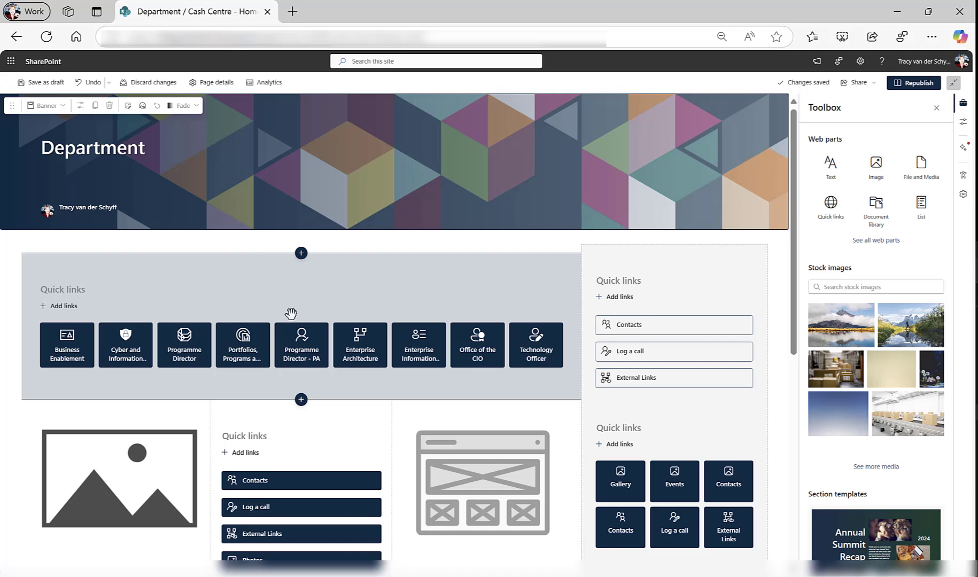
{"action": "left_click", "coordinate": [915, 82]}
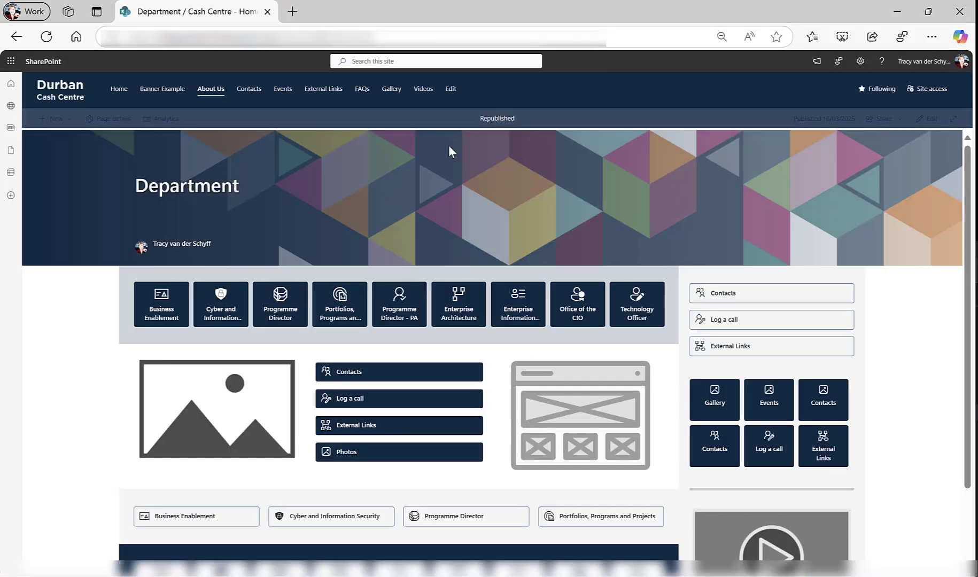